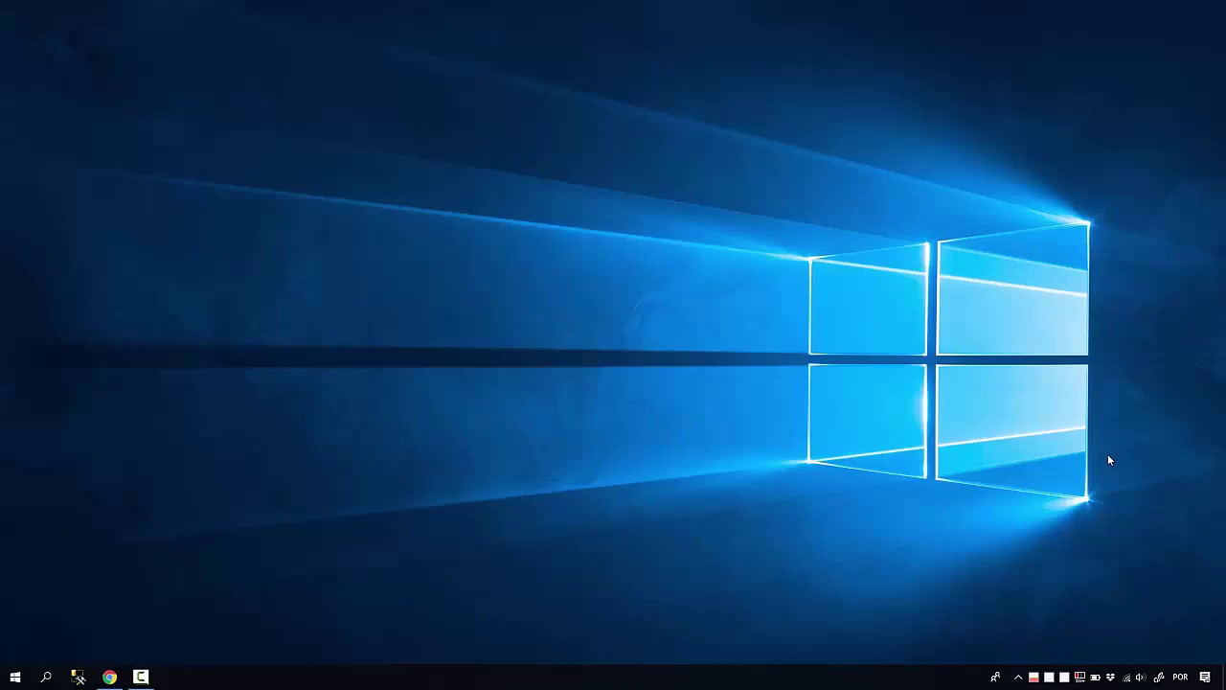
Step: Search Windows for the task manager executable taskmgr.exe
{"action": "left_click", "coordinate": [15, 676]}
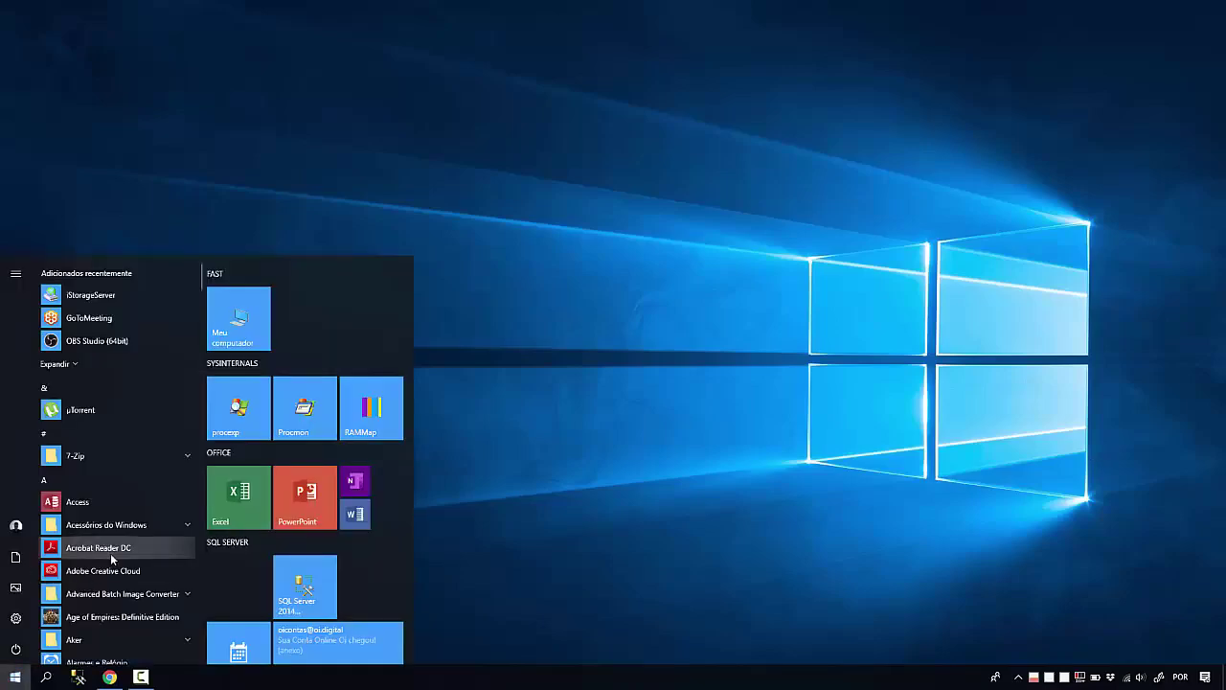
{"action": "type", "text": "tas"}
{"action": "type", "text": "kmgr"}
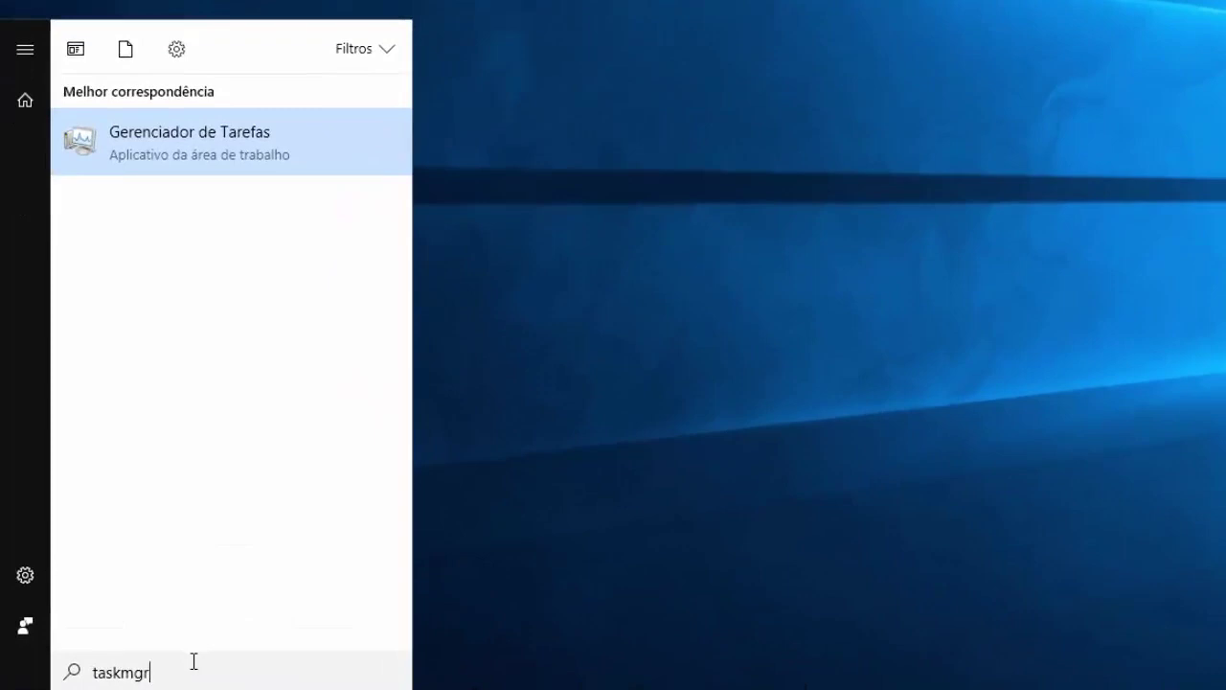
{"action": "type", "text": ".exe"}
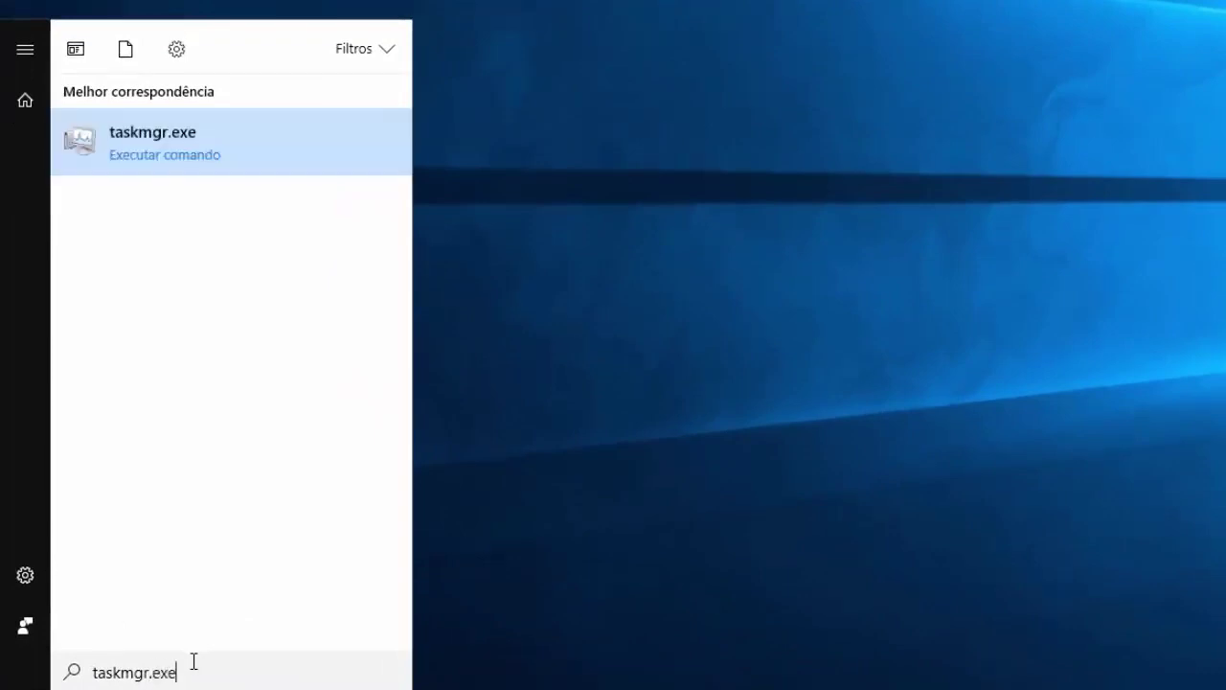
Step: Search Windows for the task manager with the terms "gerenciador" and "task manager" instead
{"action": "key", "text": "ctrl+a"}
{"action": "type", "text": "gerenciador"}
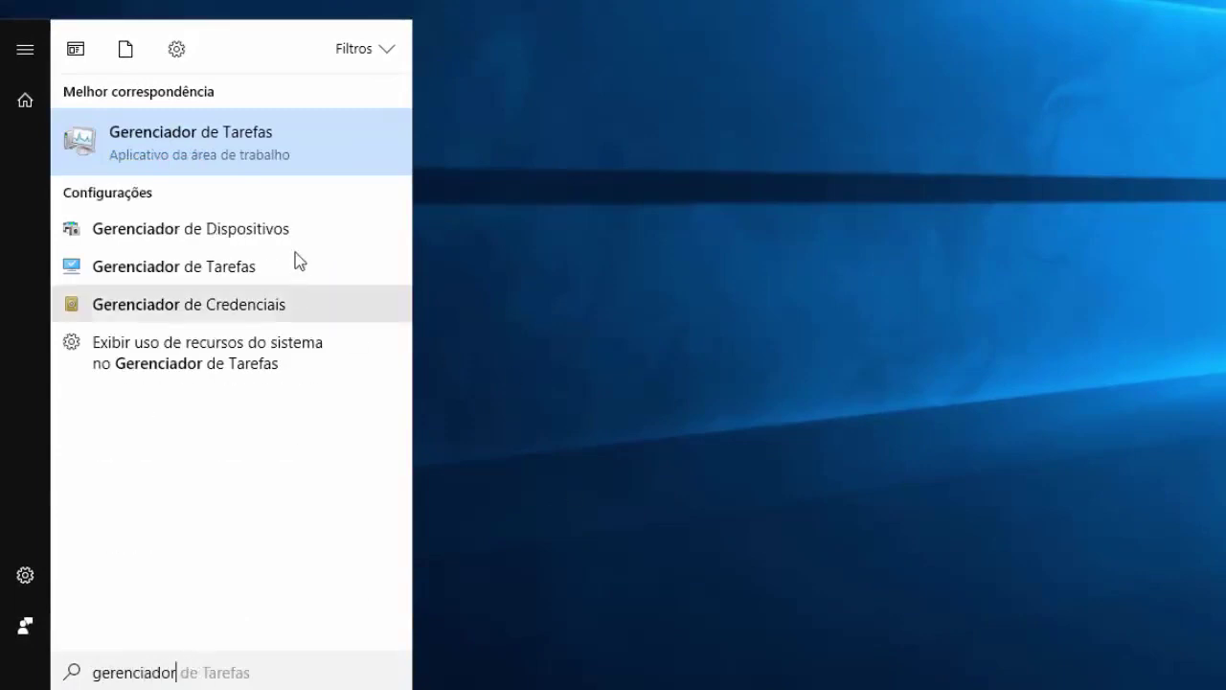
{"action": "key", "text": "ctrl+a"}
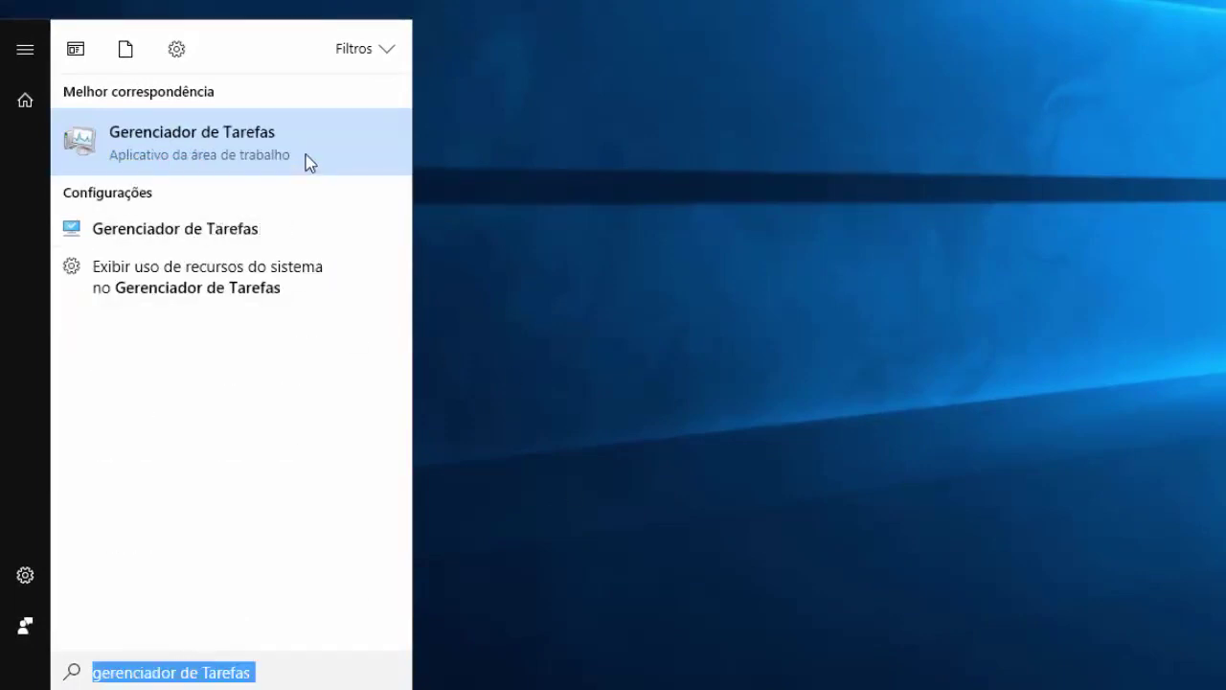
{"action": "type", "text": "ts"}
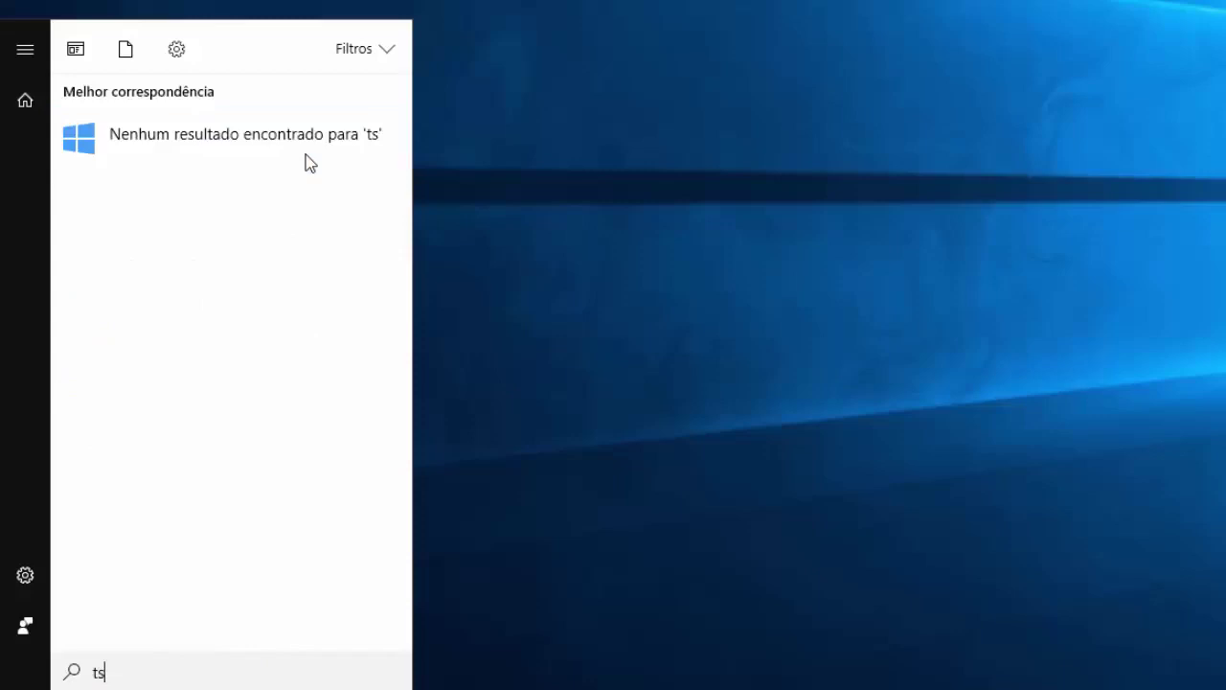
{"action": "key", "text": "BackSpace"}
{"action": "type", "text": "ask manager"}
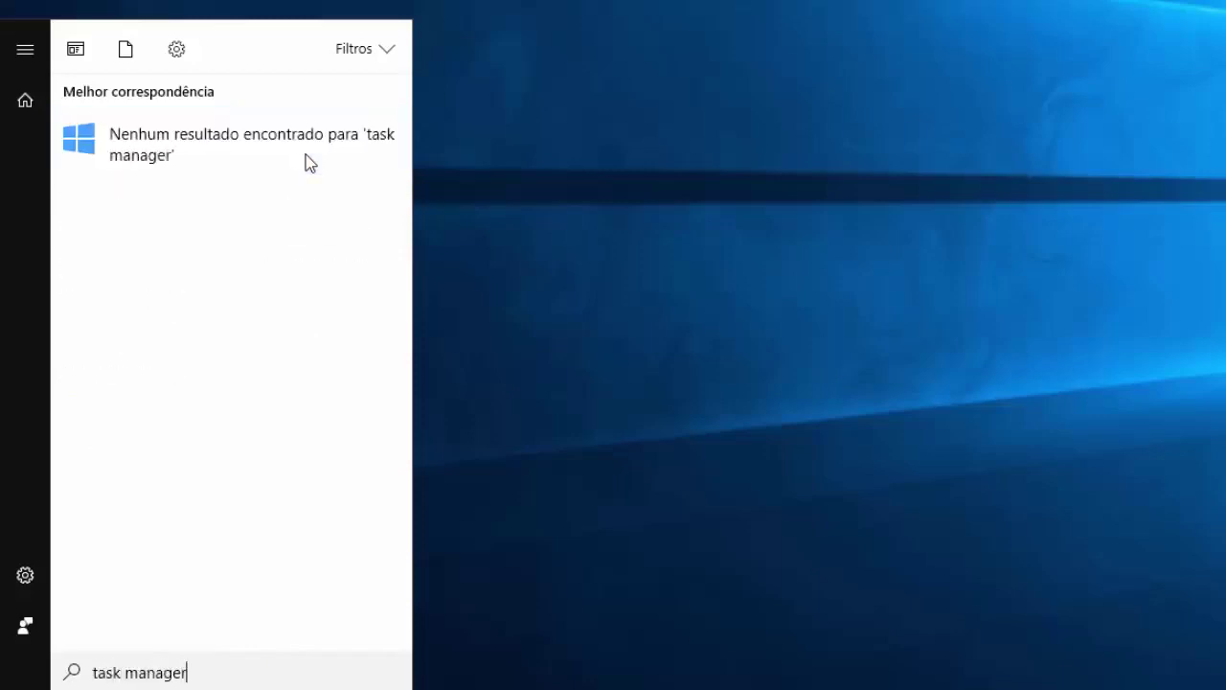
Step: Search for "taskmgr" and open Gerenciador de Tarefas
{"action": "key", "text": "ctrl+a"}
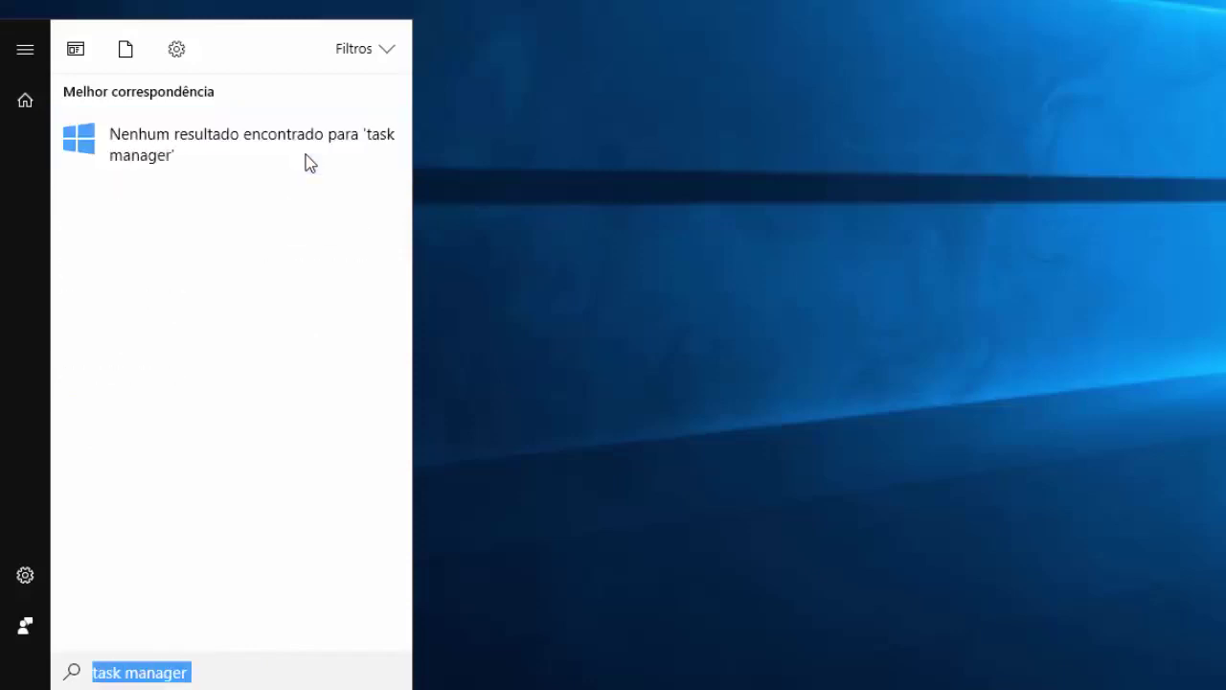
{"action": "type", "text": "taskmgr"}
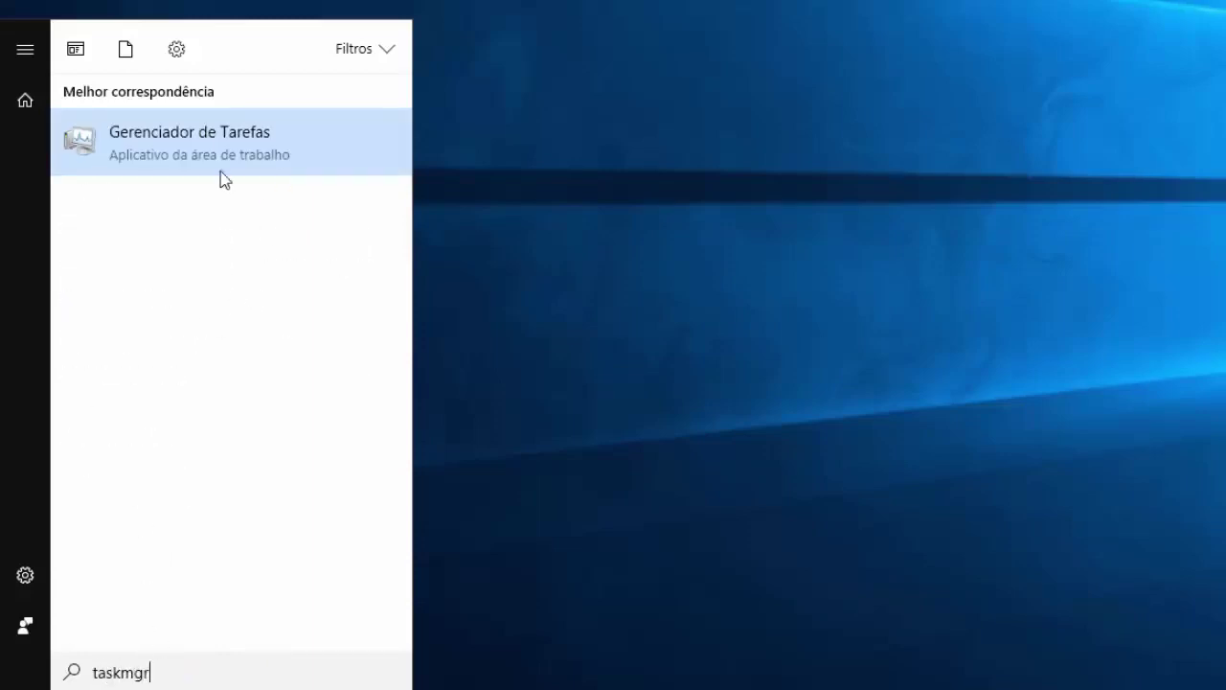
{"action": "left_click", "coordinate": [223, 138]}
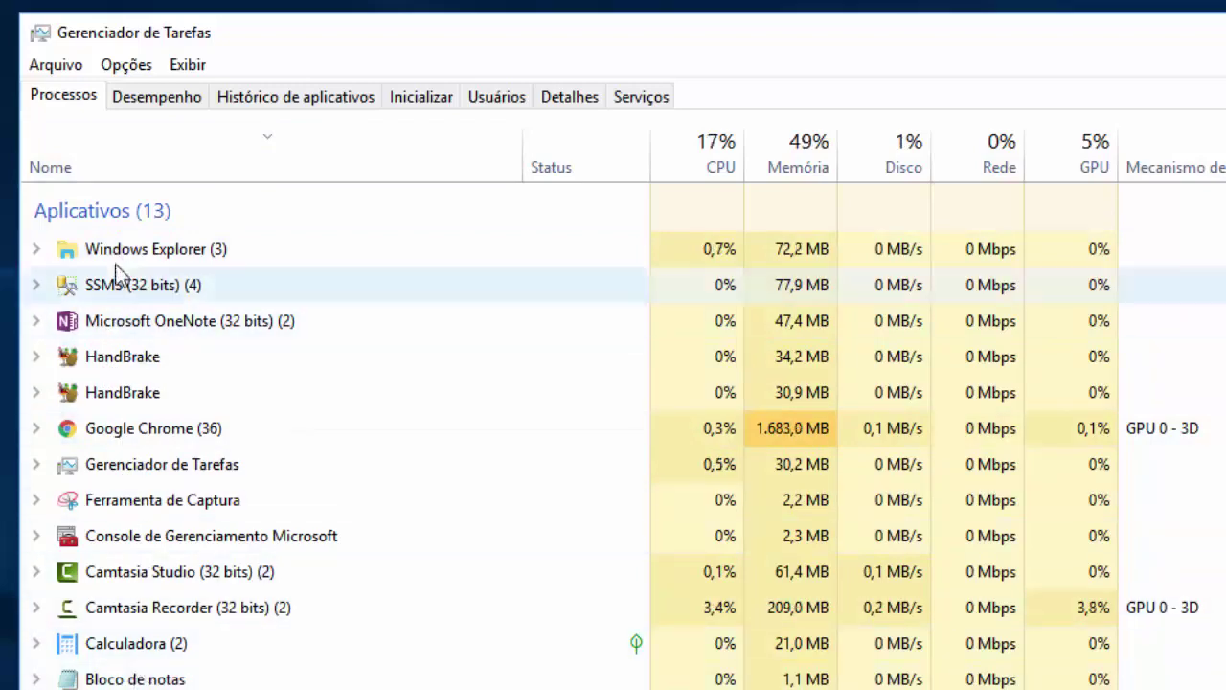
Step: Expand the Google Chrome group to view its individual processes, and collapse it again
{"action": "left_click", "coordinate": [38, 428]}
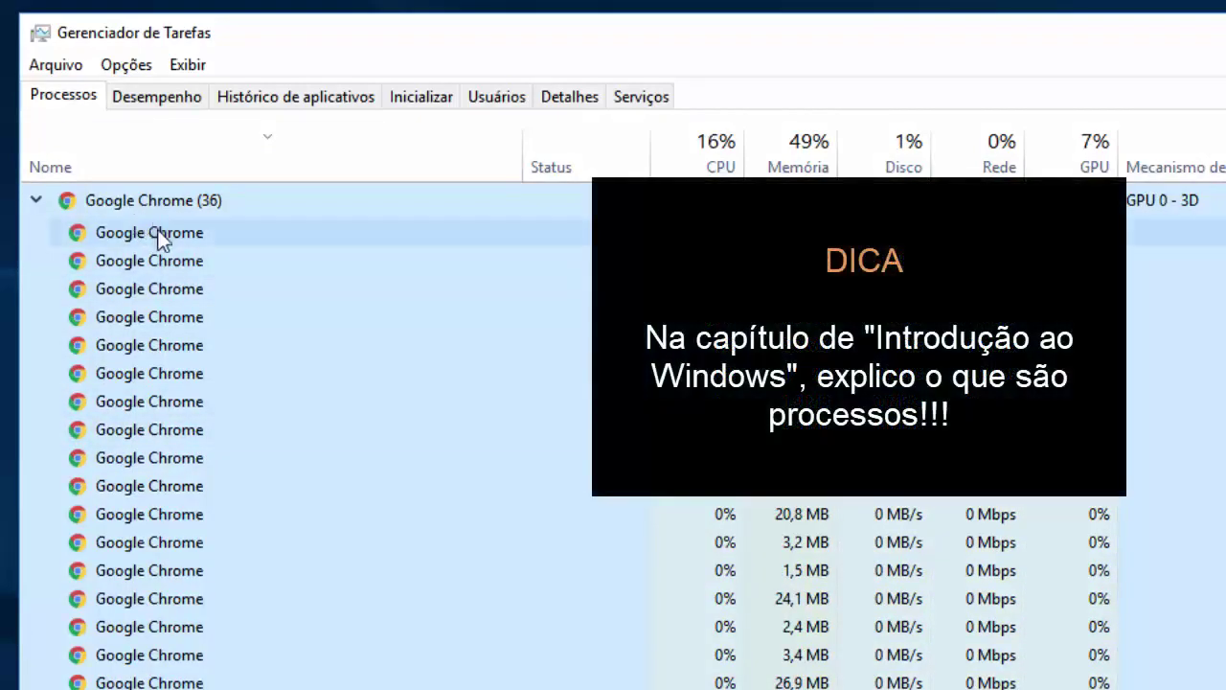
{"action": "scroll", "coordinate": [140, 236], "scroll_direction": "up", "scroll_amount": 1}
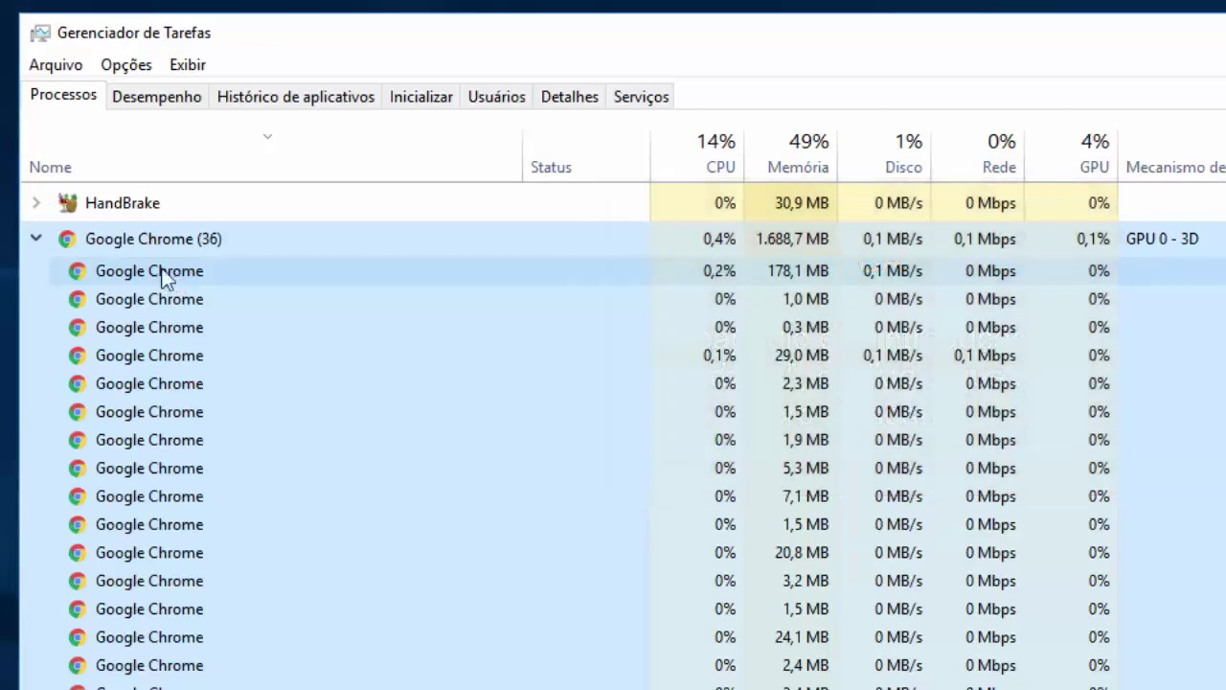
{"action": "left_click", "coordinate": [41, 237]}
{"action": "scroll", "coordinate": [200, 421], "scroll_direction": "up", "scroll_amount": 3}
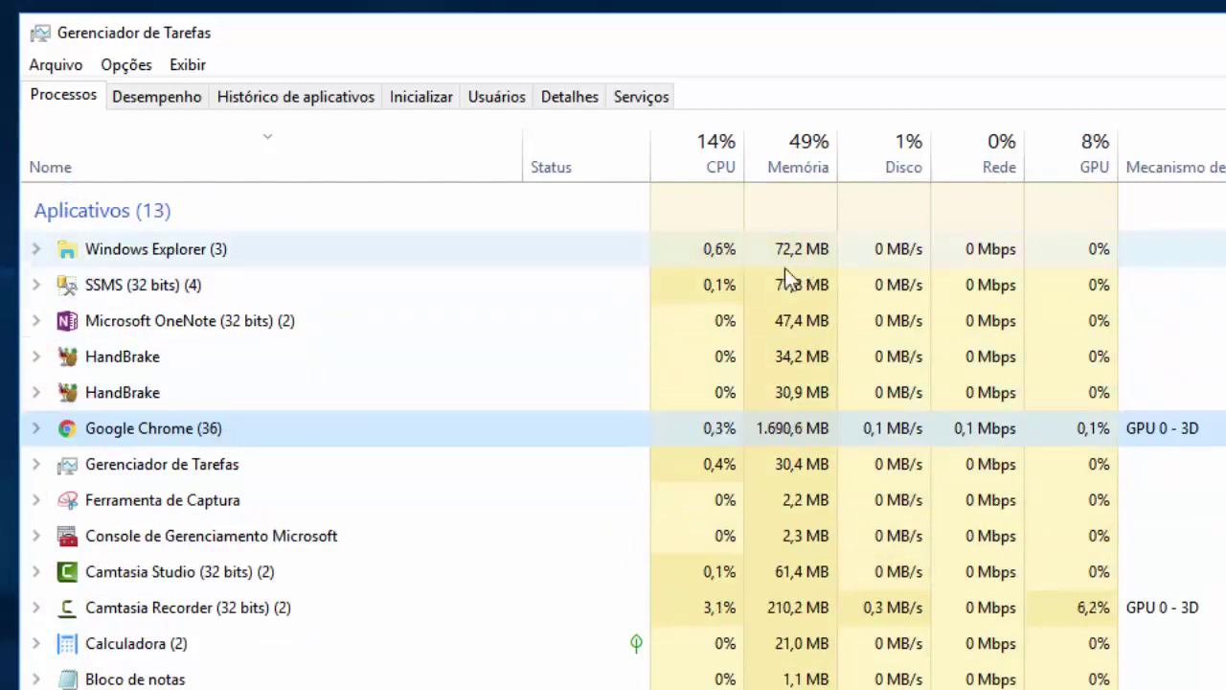
Step: Look through the background processes and the Windows processes in the process list
{"action": "scroll", "coordinate": [608, 487], "scroll_direction": "down", "scroll_amount": 4}
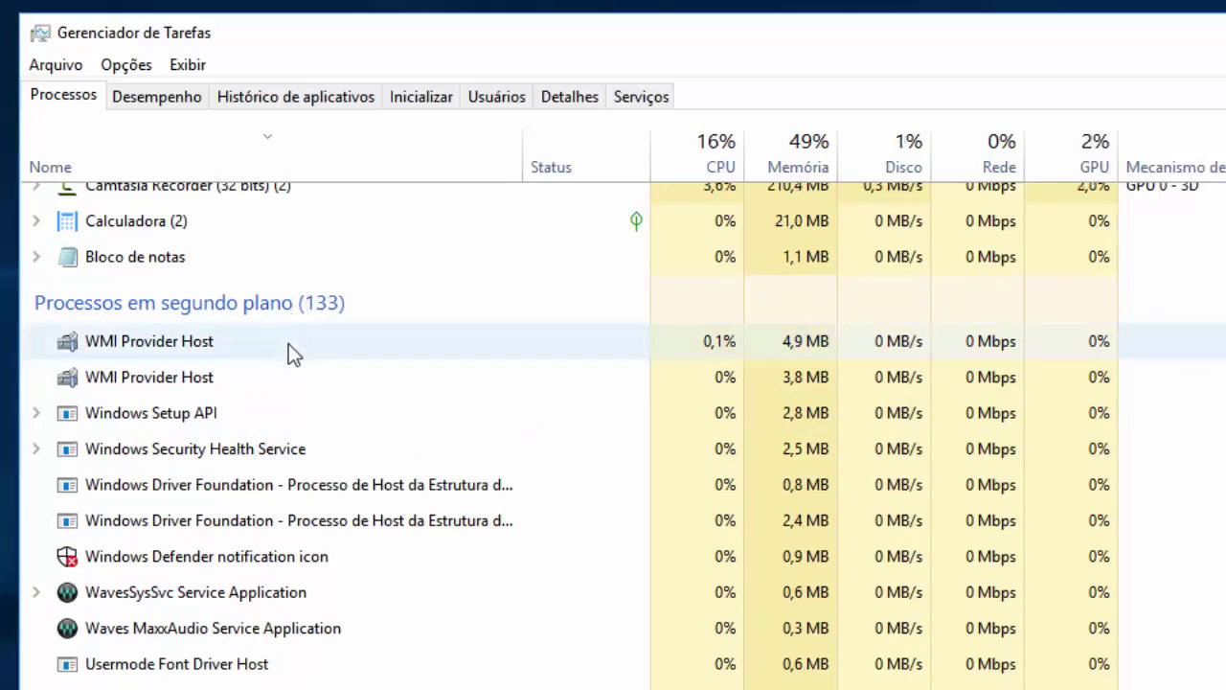
{"action": "scroll", "coordinate": [311, 403], "scroll_direction": "down", "scroll_amount": 7}
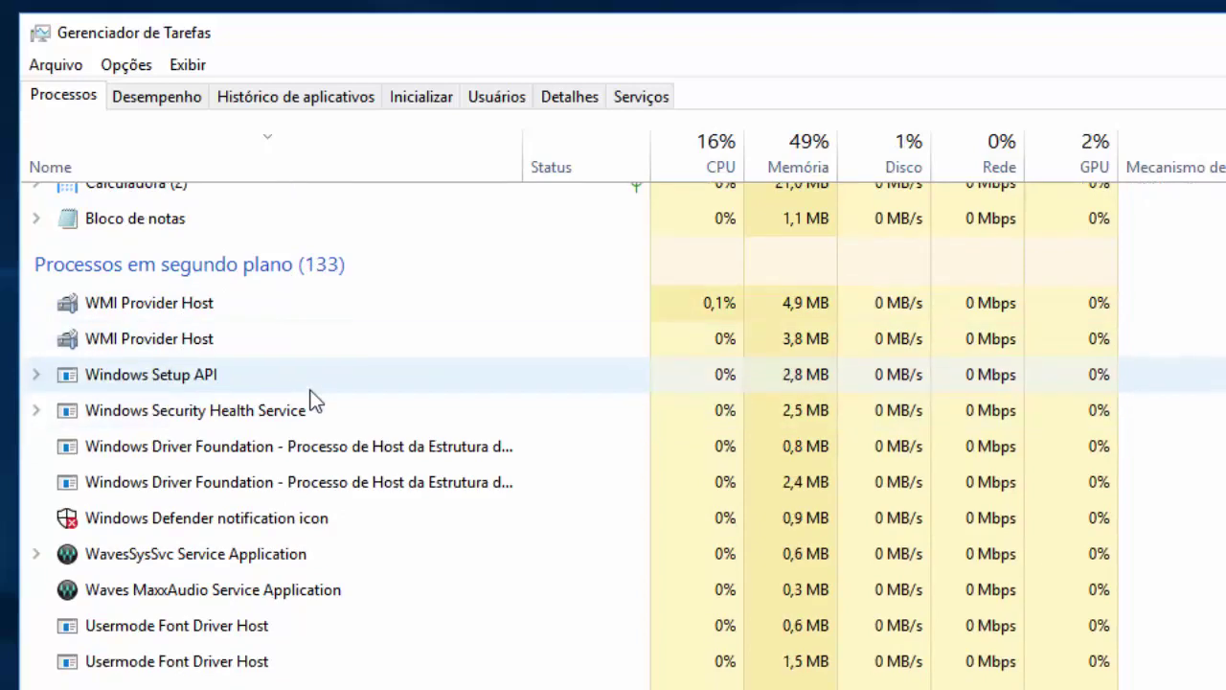
{"action": "scroll", "coordinate": [267, 388], "scroll_direction": "down", "scroll_amount": 4}
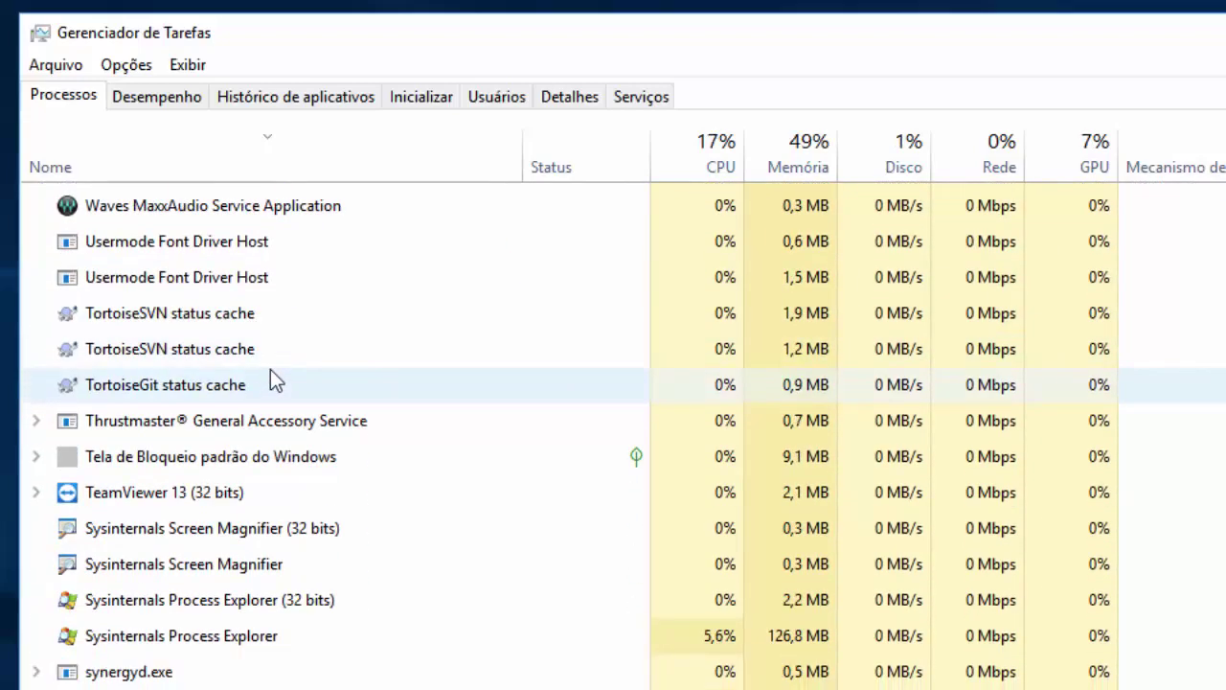
{"action": "scroll", "coordinate": [298, 412], "scroll_direction": "down", "scroll_amount": 12}
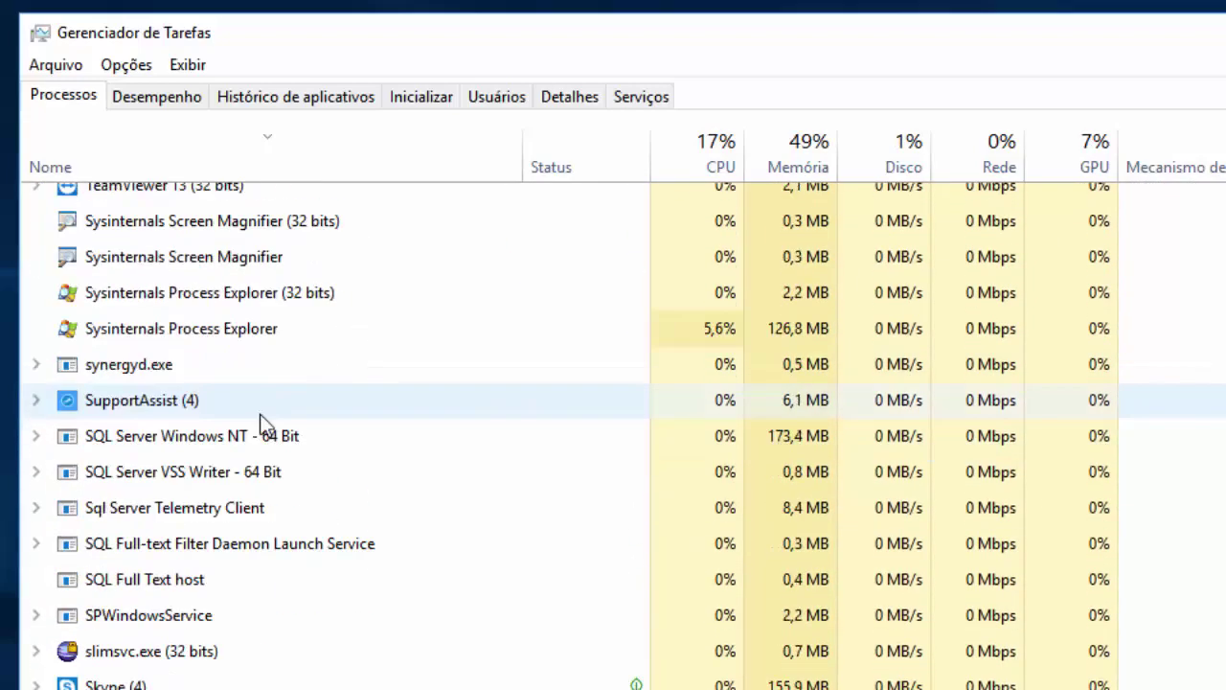
{"action": "scroll", "coordinate": [247, 393], "scroll_direction": "down", "scroll_amount": 15}
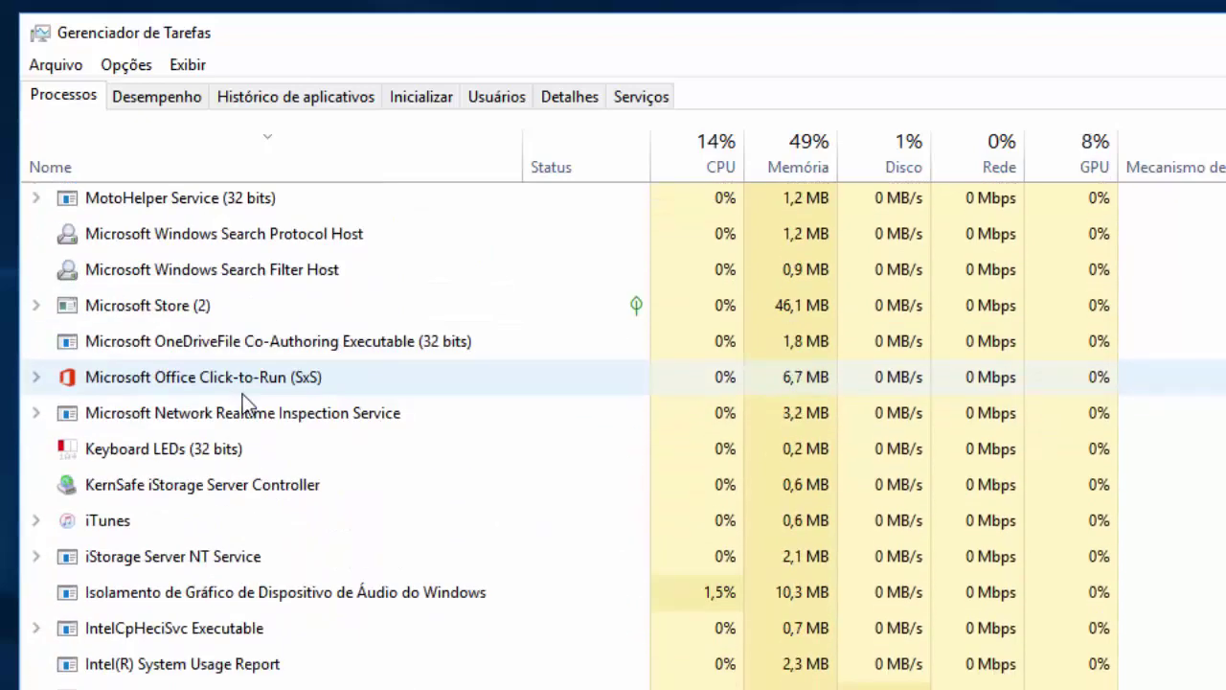
{"action": "scroll", "coordinate": [242, 393], "scroll_direction": "down", "scroll_amount": 14}
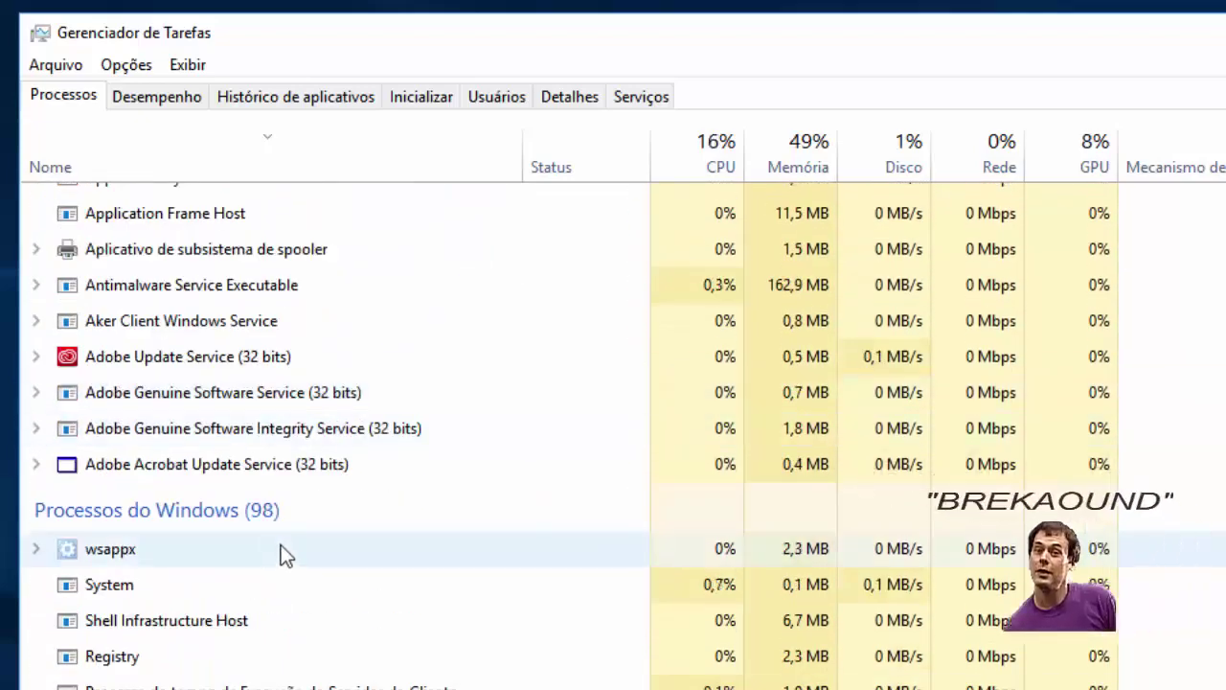
{"action": "scroll", "coordinate": [268, 550], "scroll_direction": "down", "scroll_amount": 2}
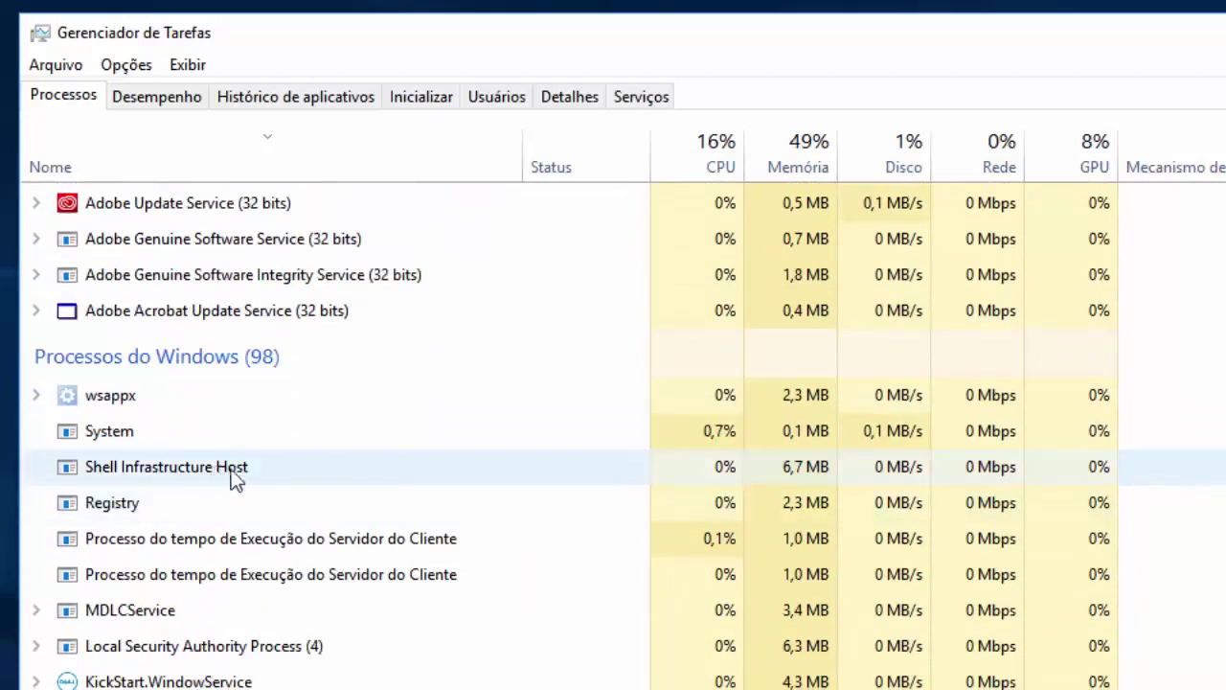
{"action": "scroll", "coordinate": [178, 599], "scroll_direction": "down", "scroll_amount": 1}
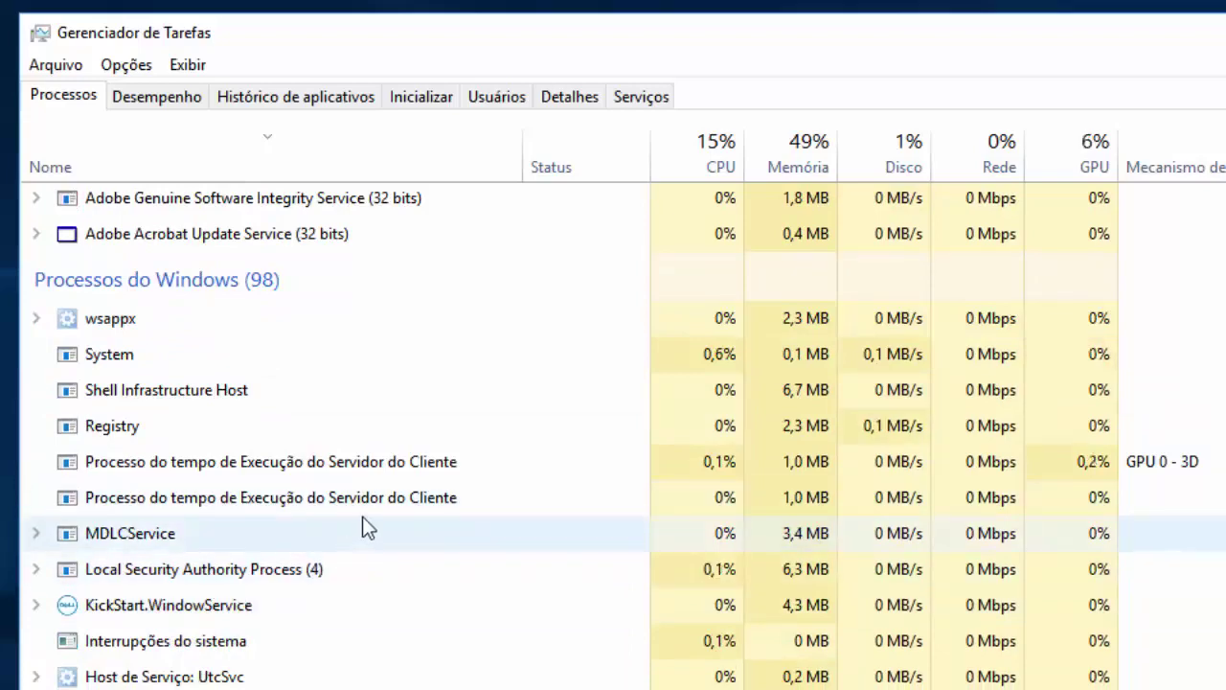
{"action": "scroll", "coordinate": [254, 575], "scroll_direction": "down", "scroll_amount": 6}
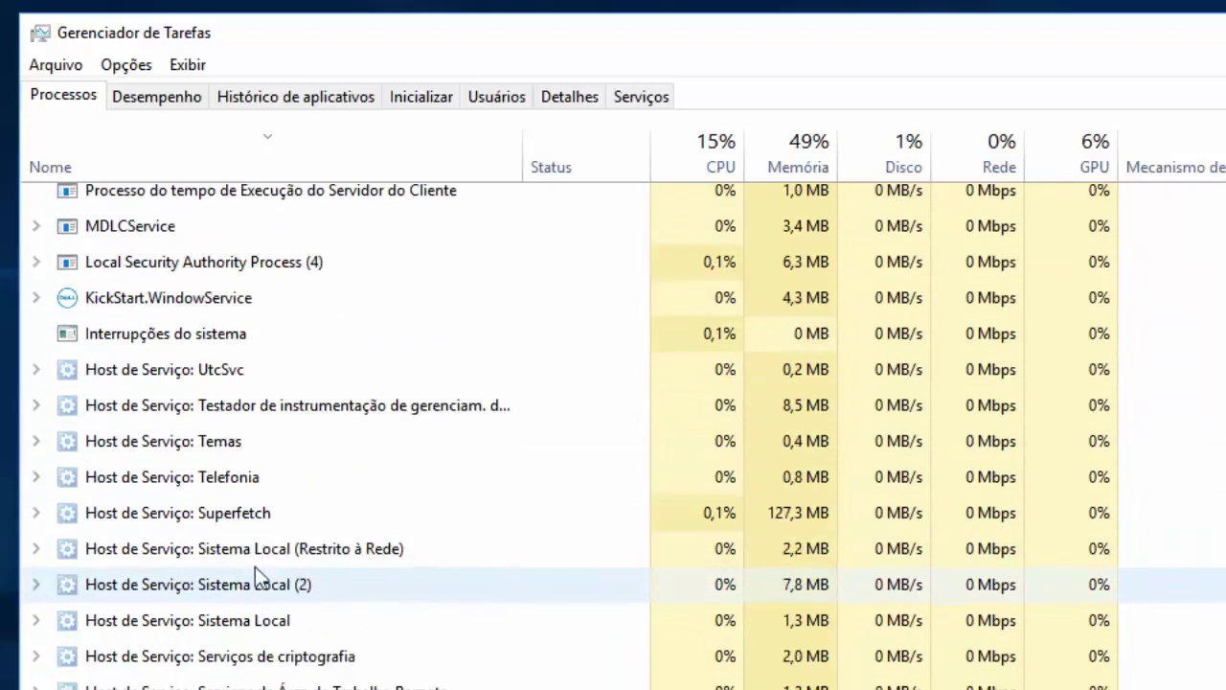
Step: Examine AppleMobileDeviceProcess.exe and AppVShNotify.exe in the detailed process list, and return to the grouped processes
{"action": "left_click", "coordinate": [582, 95]}
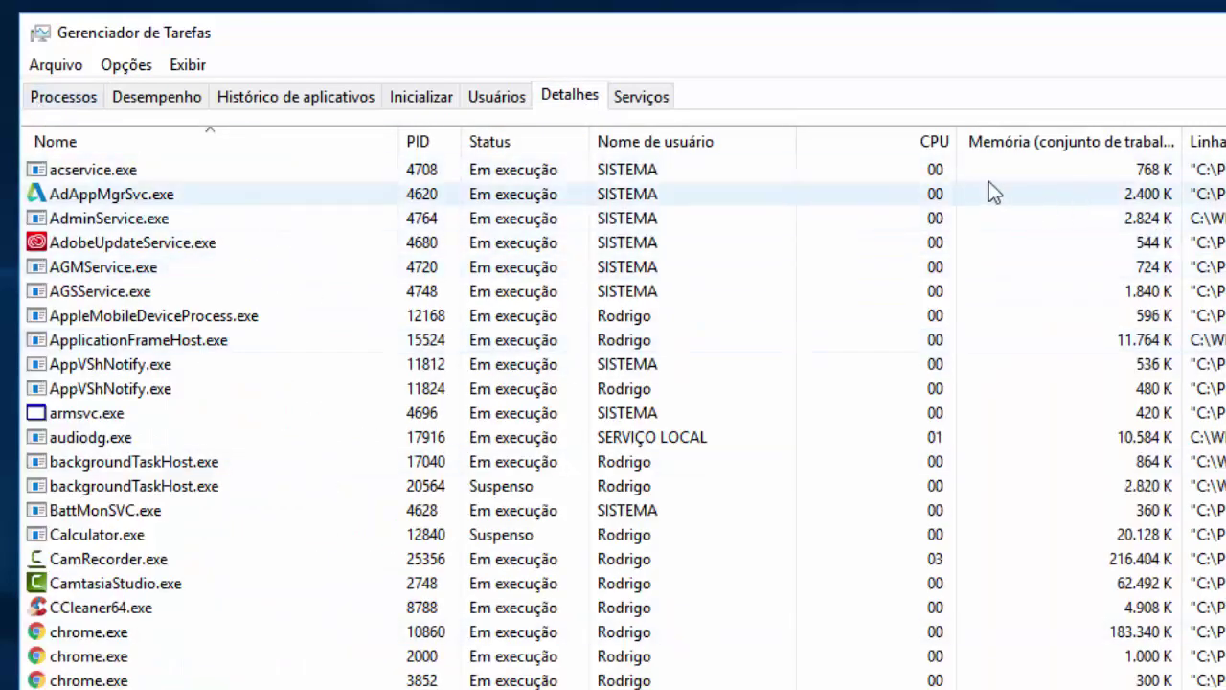
{"action": "left_click", "coordinate": [235, 316]}
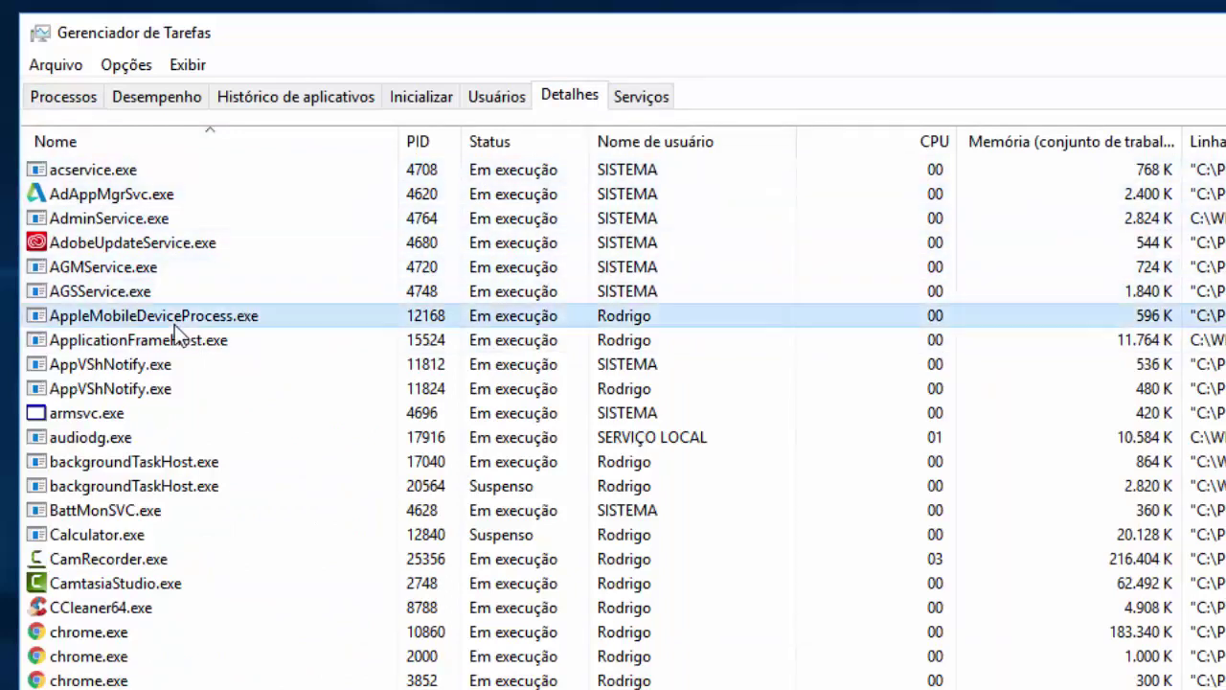
{"action": "left_click", "coordinate": [140, 363]}
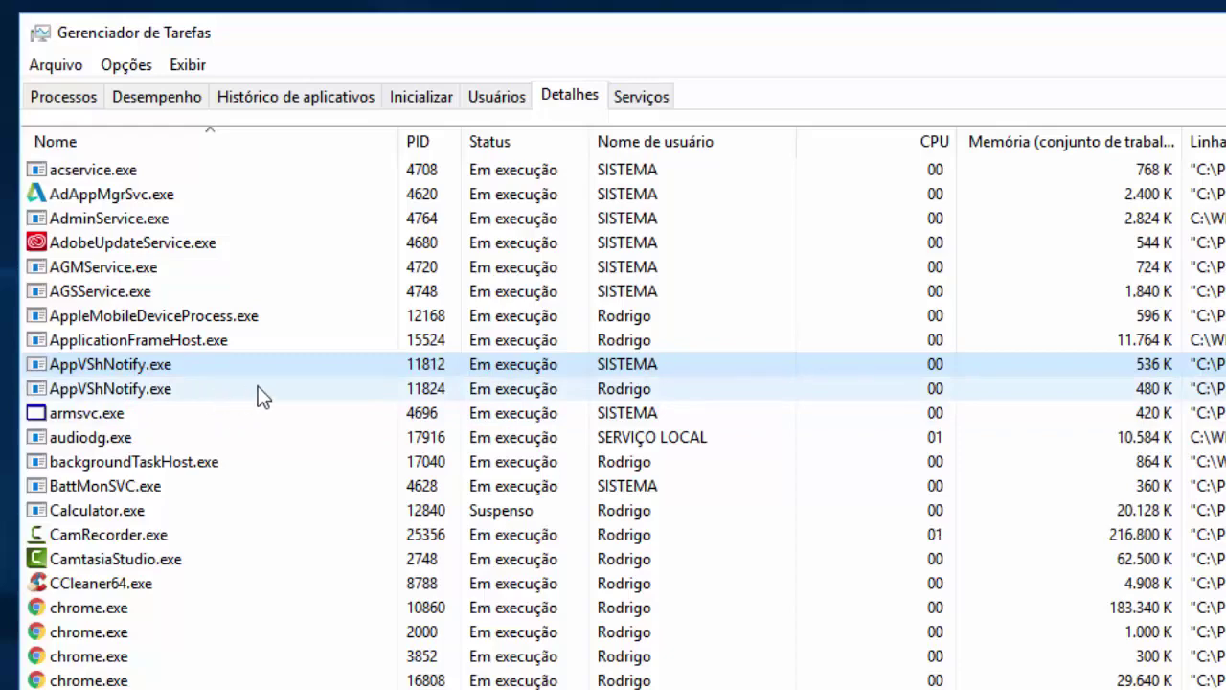
{"action": "left_click", "coordinate": [43, 99]}
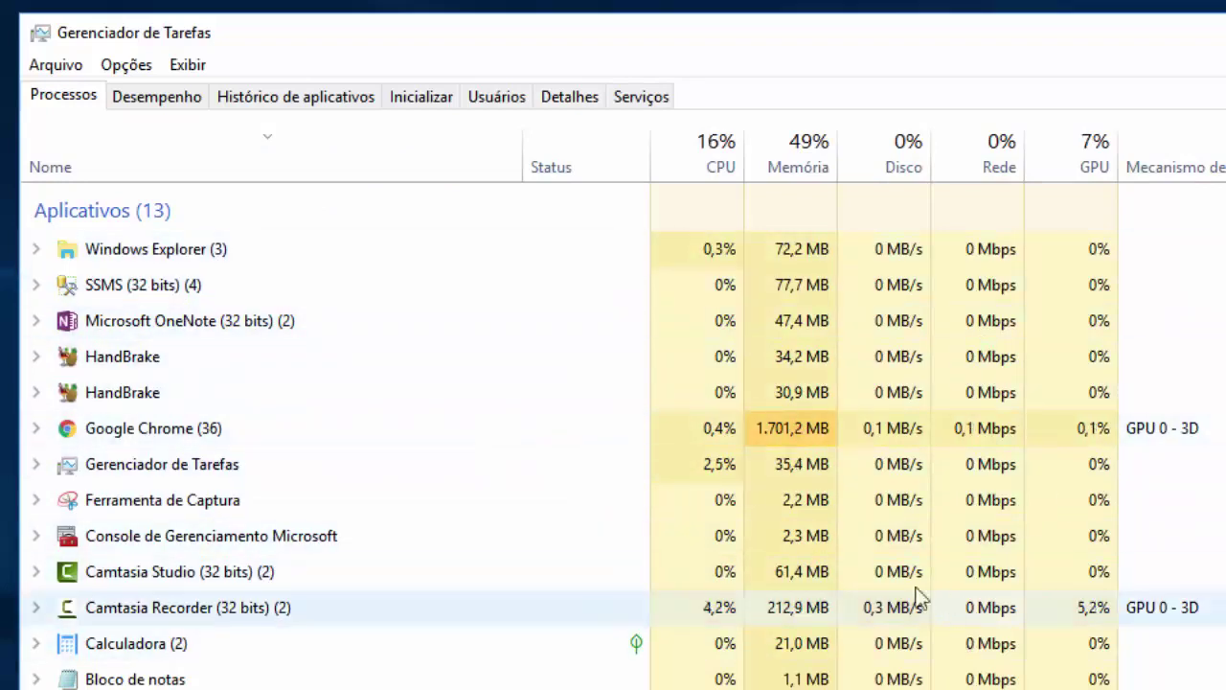
Step: View the performance graphs for the CPU, the memory, Disco 0 and Disco 1
{"action": "left_click", "coordinate": [150, 106]}
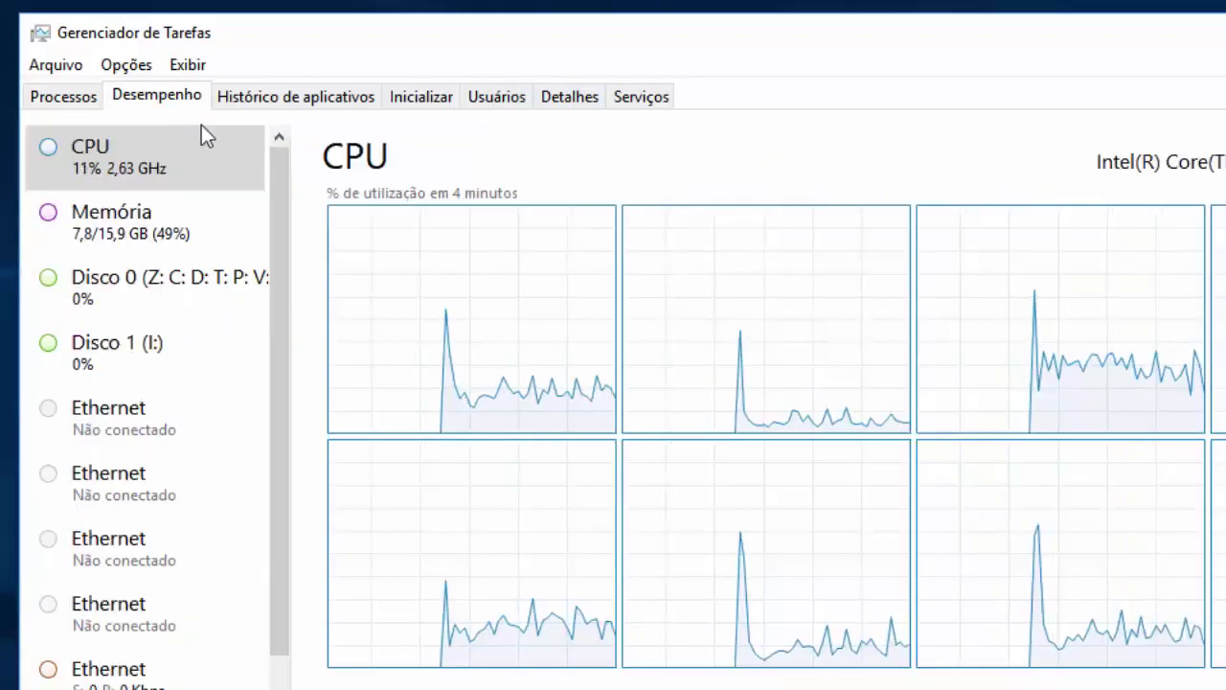
{"action": "left_click", "coordinate": [153, 221]}
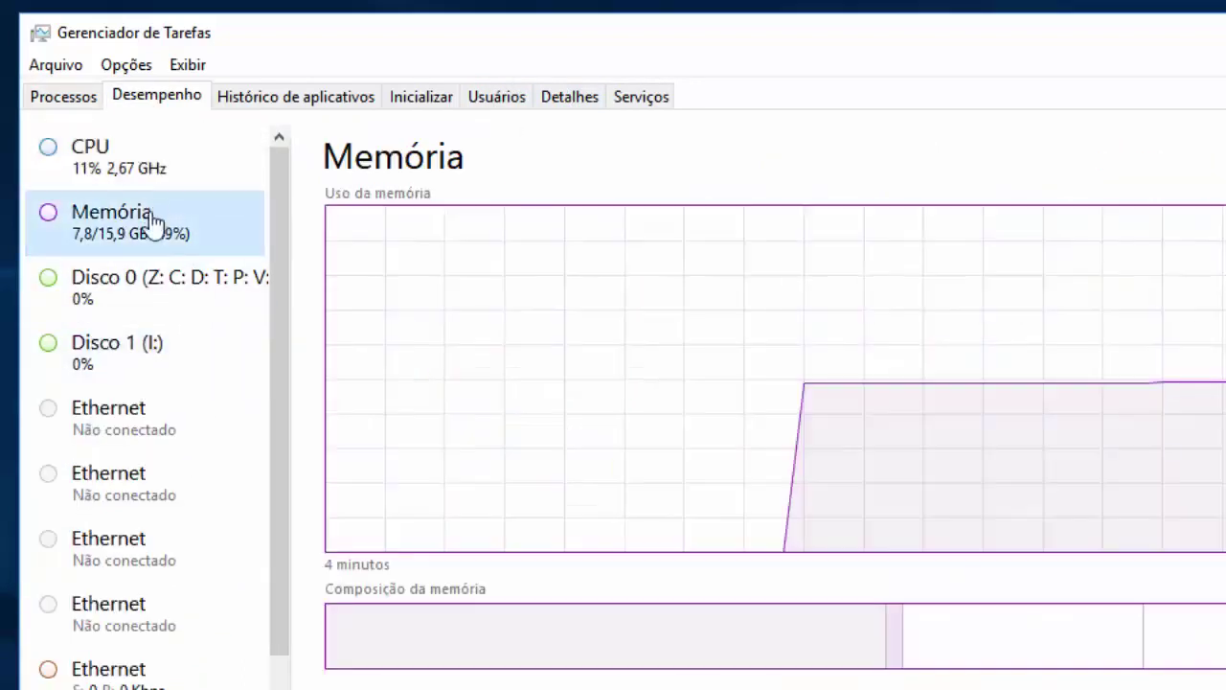
{"action": "left_click", "coordinate": [131, 285]}
{"action": "left_click", "coordinate": [137, 359]}
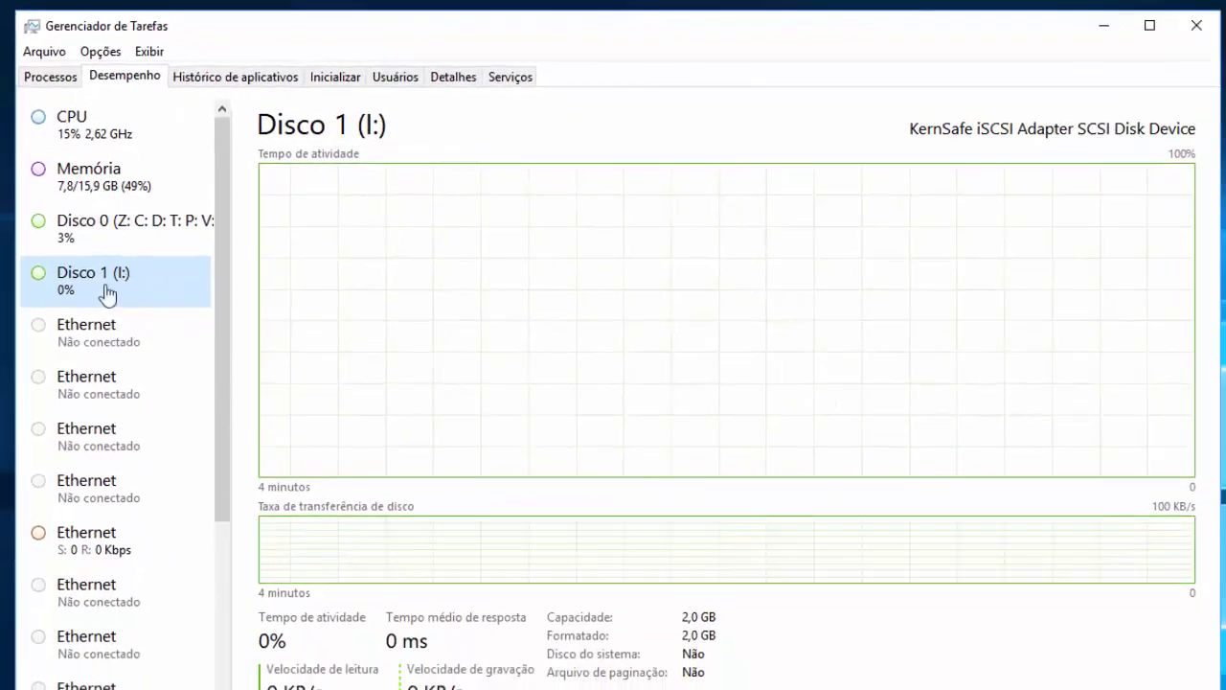
{"action": "left_click", "coordinate": [95, 234]}
{"action": "left_click", "coordinate": [101, 173]}
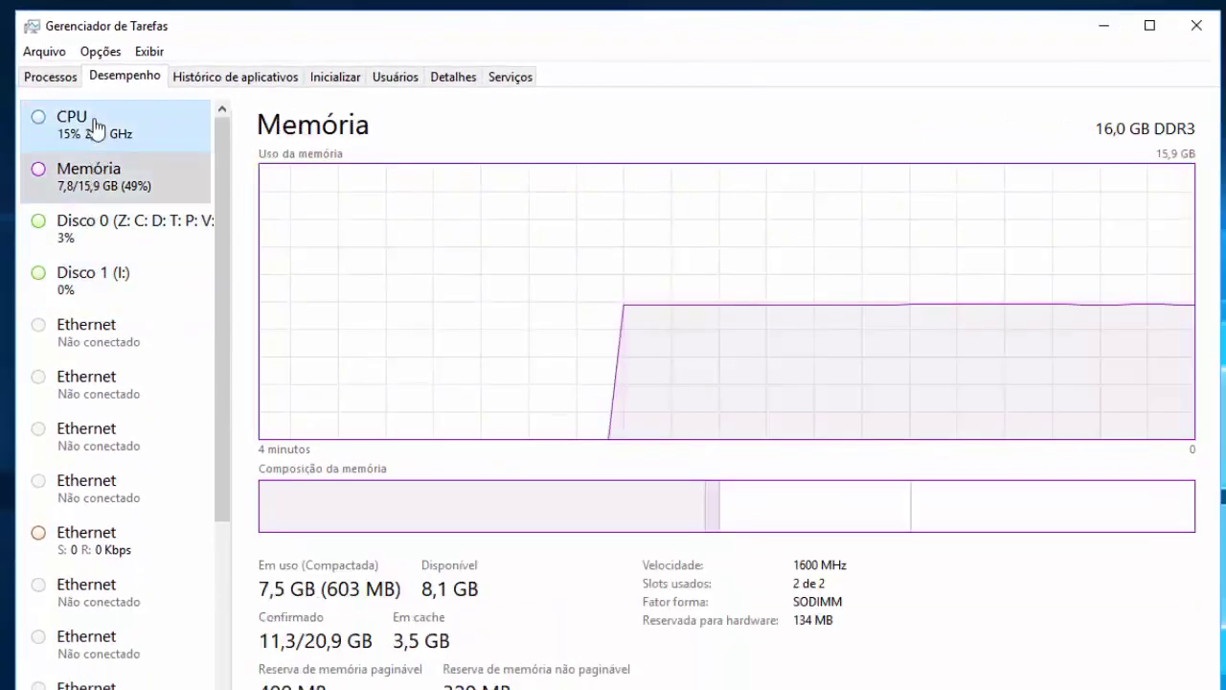
{"action": "left_click", "coordinate": [96, 126]}
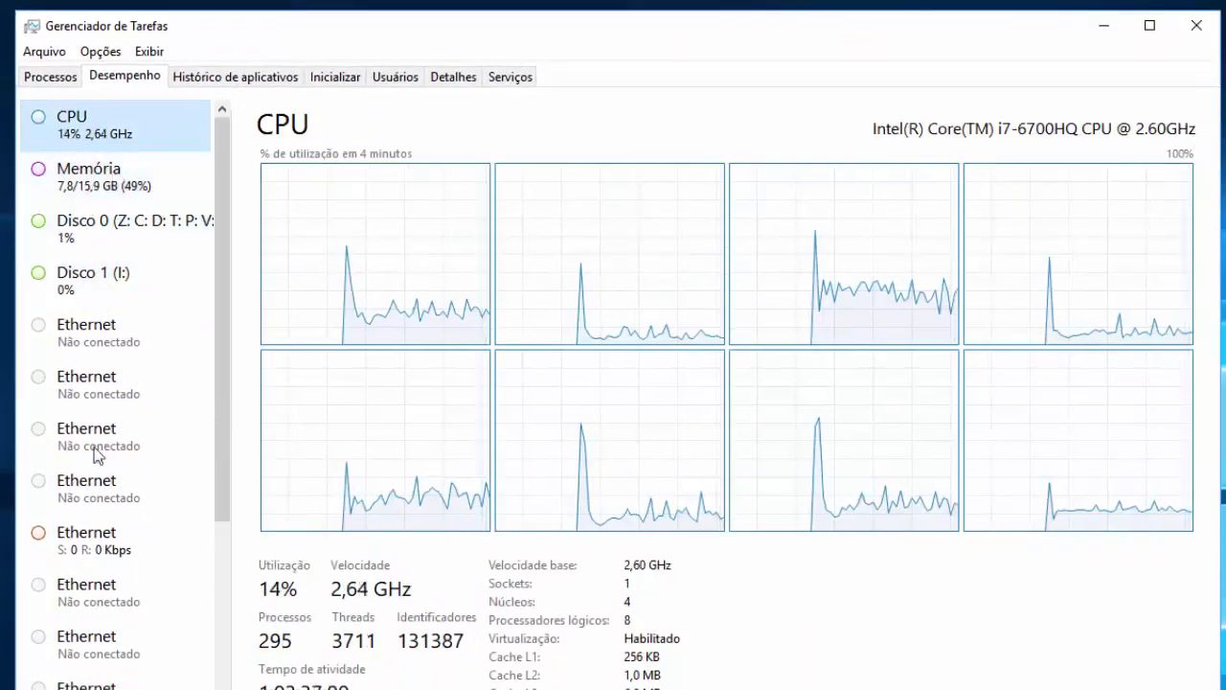
Step: View the performance graphs for GPU 0, GPU 1, Wi-Fi and the connected Ethernet adapter
{"action": "scroll", "coordinate": [96, 451], "scroll_direction": "down", "scroll_amount": 5}
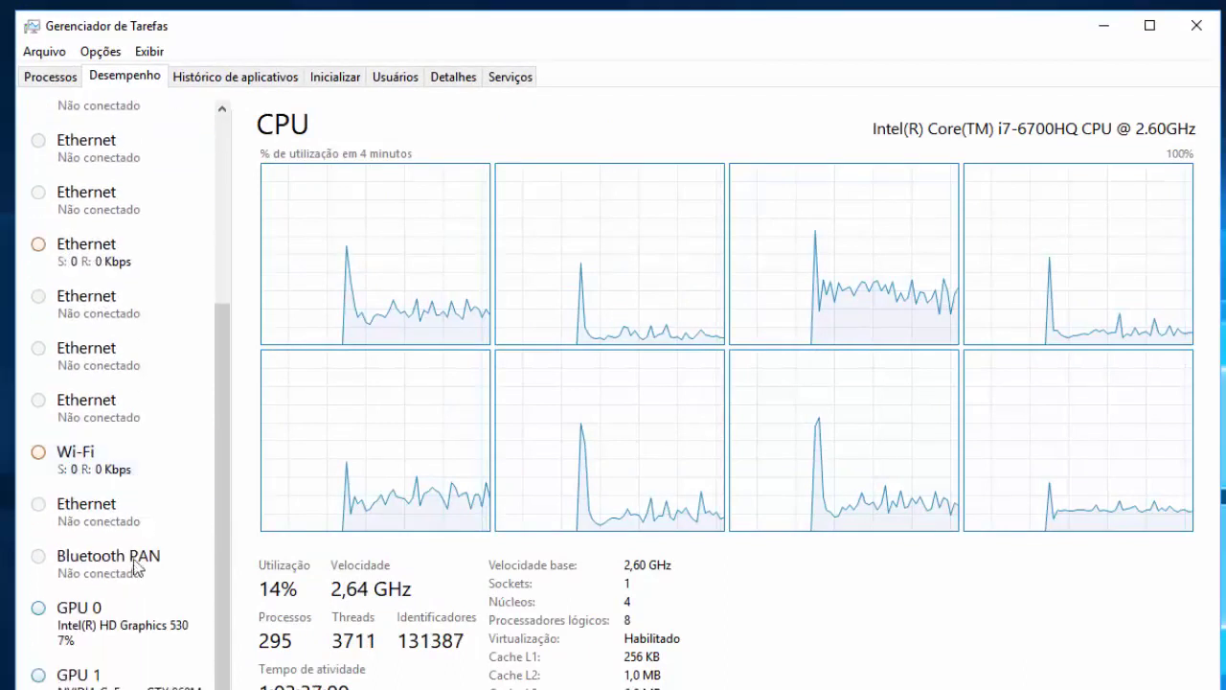
{"action": "left_click", "coordinate": [102, 630]}
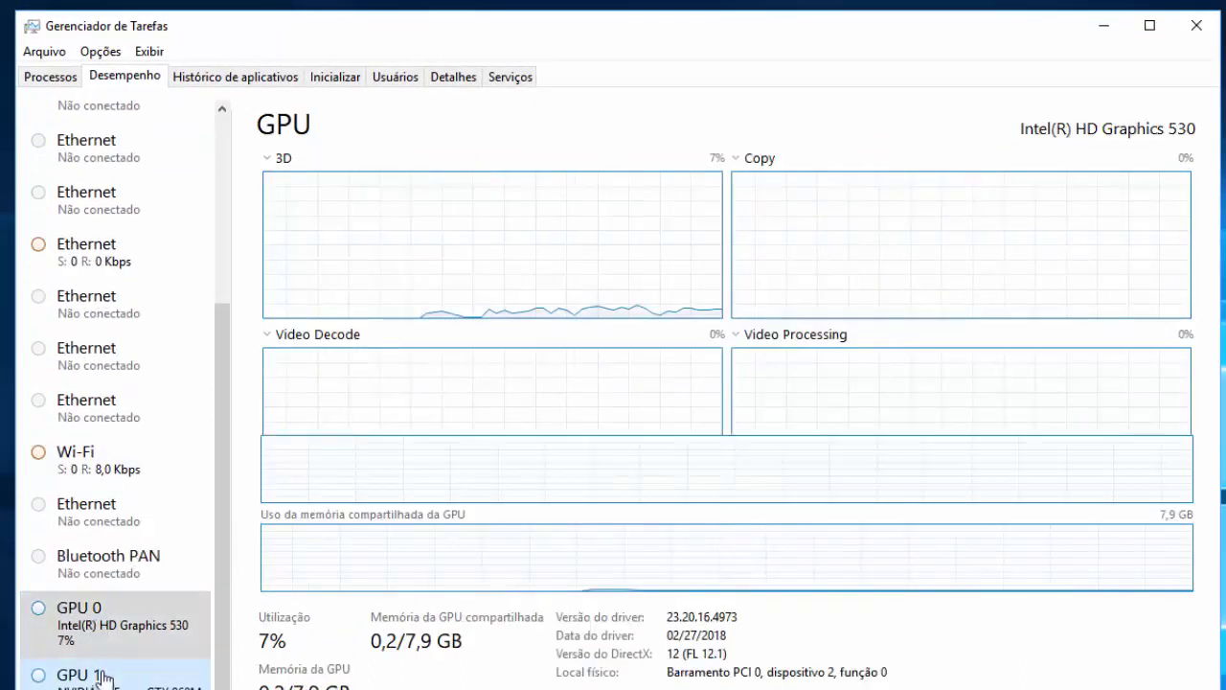
{"action": "left_click", "coordinate": [103, 676]}
{"action": "left_click", "coordinate": [103, 469]}
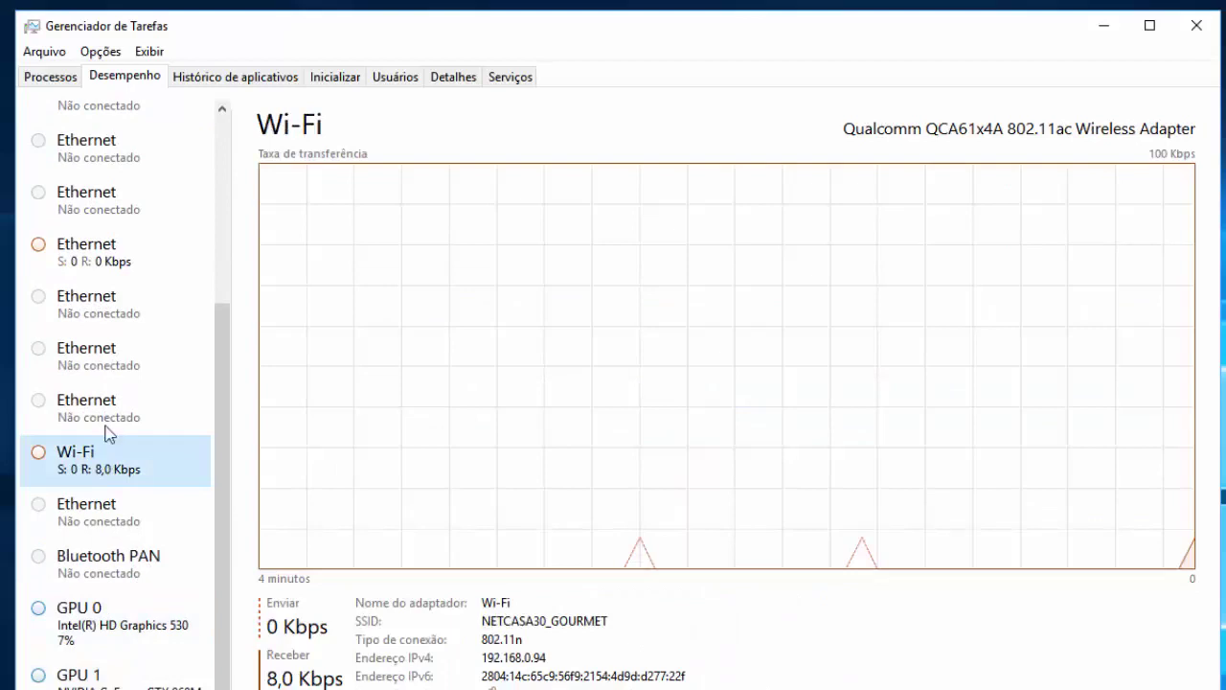
{"action": "left_click", "coordinate": [126, 251]}
Step: Show the resource usage history of the applications
{"action": "left_click", "coordinate": [256, 78]}
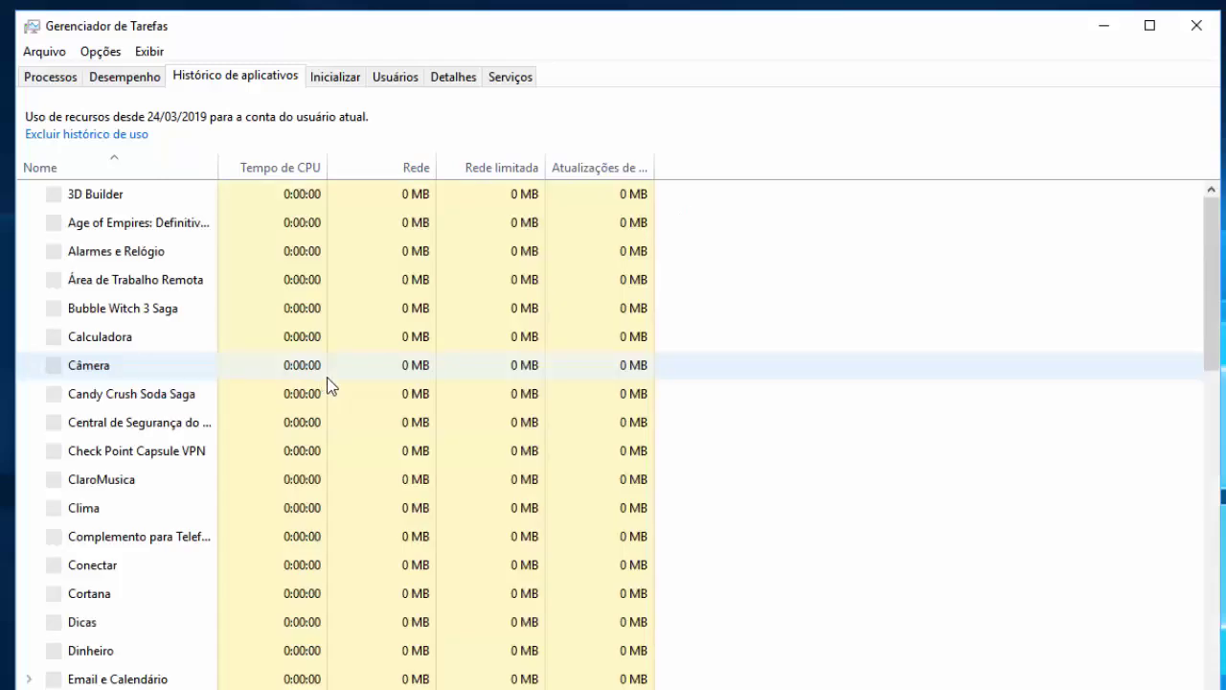
Step: Look through the CPU time and network usage of the listed applications in the usage history
{"action": "scroll", "coordinate": [412, 436], "scroll_direction": "down", "scroll_amount": 2}
{"action": "scroll", "coordinate": [396, 450], "scroll_direction": "down", "scroll_amount": 2}
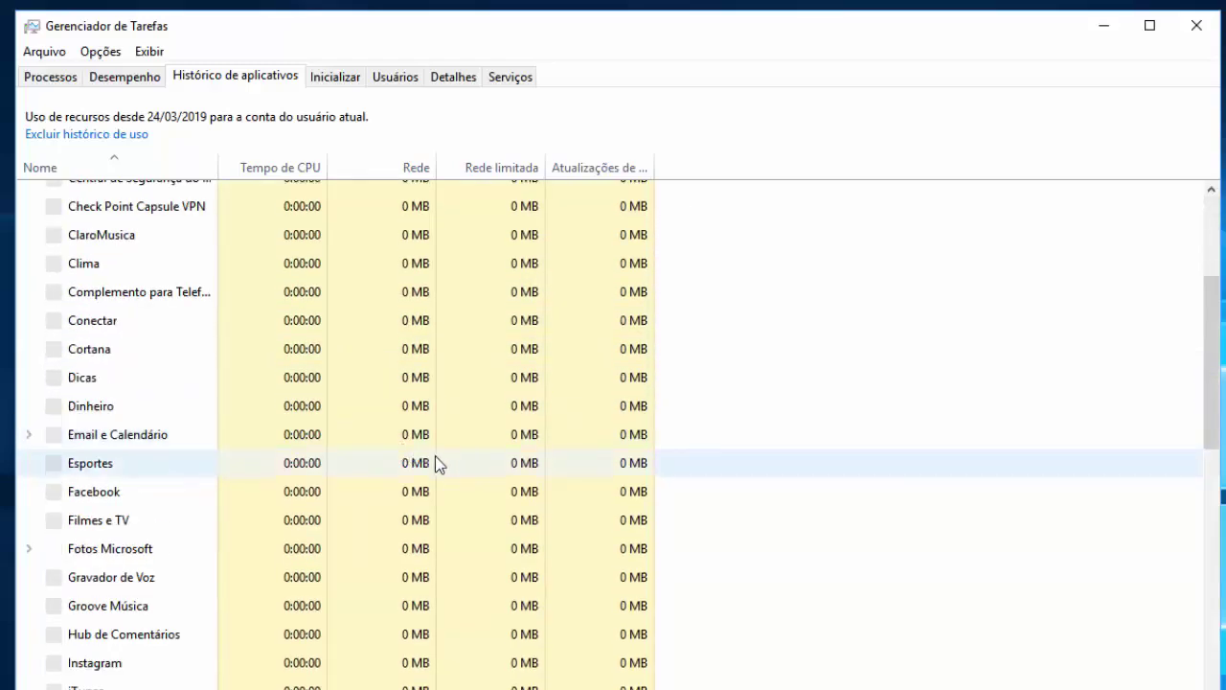
{"action": "scroll", "coordinate": [434, 463], "scroll_direction": "up", "scroll_amount": 4}
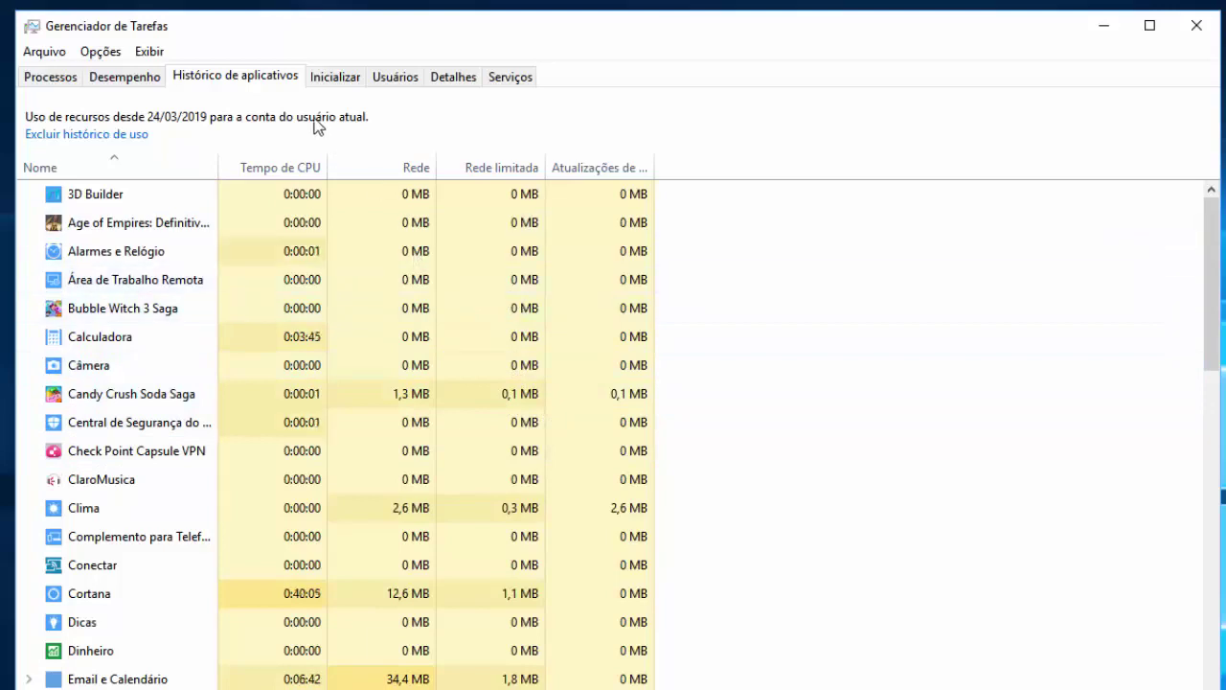
Step: Show the startup programs and review their publishers, statuses and startup impact
{"action": "left_click", "coordinate": [330, 84]}
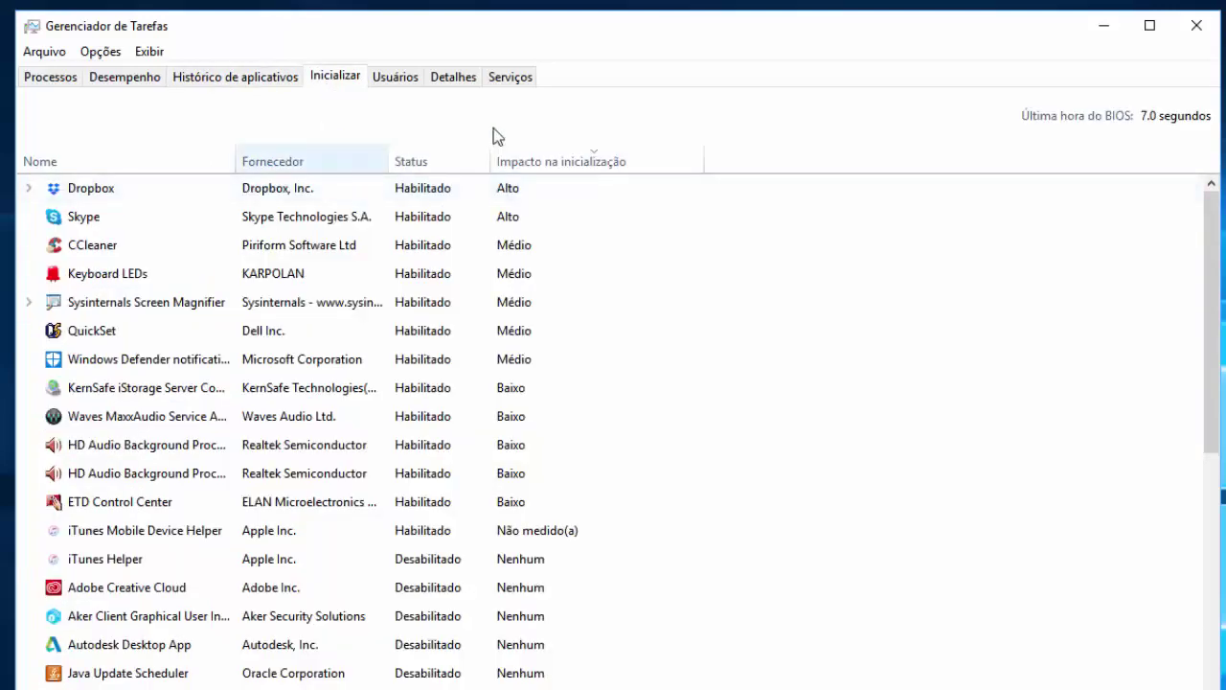
{"action": "scroll", "coordinate": [852, 316], "scroll_direction": "down", "scroll_amount": 3}
{"action": "scroll", "coordinate": [849, 309], "scroll_direction": "down", "scroll_amount": 3}
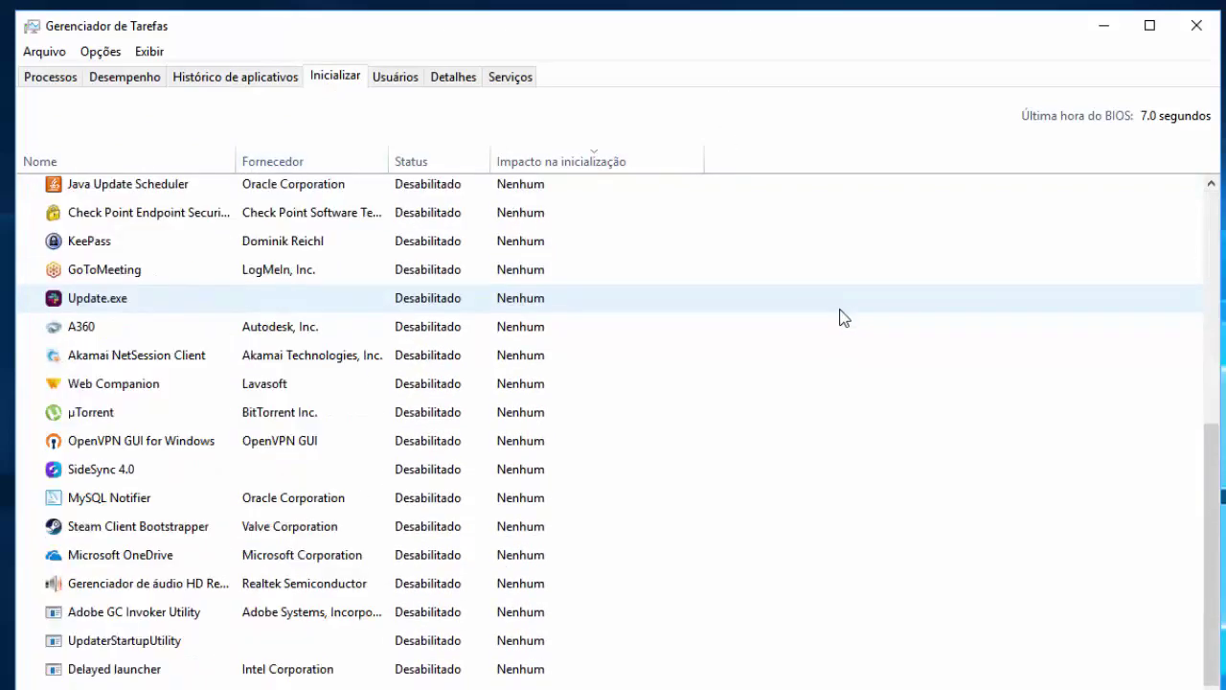
{"action": "scroll", "coordinate": [840, 317], "scroll_direction": "up", "scroll_amount": 6}
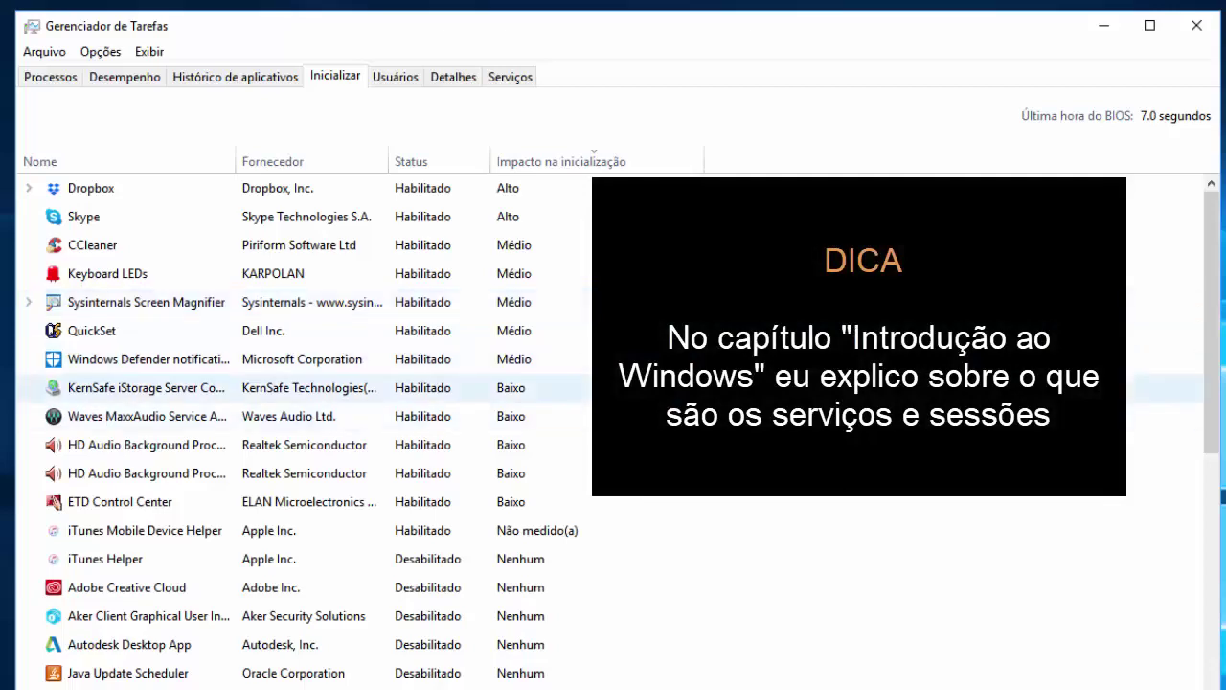
{"action": "scroll", "coordinate": [550, 416], "scroll_direction": "down", "scroll_amount": 6}
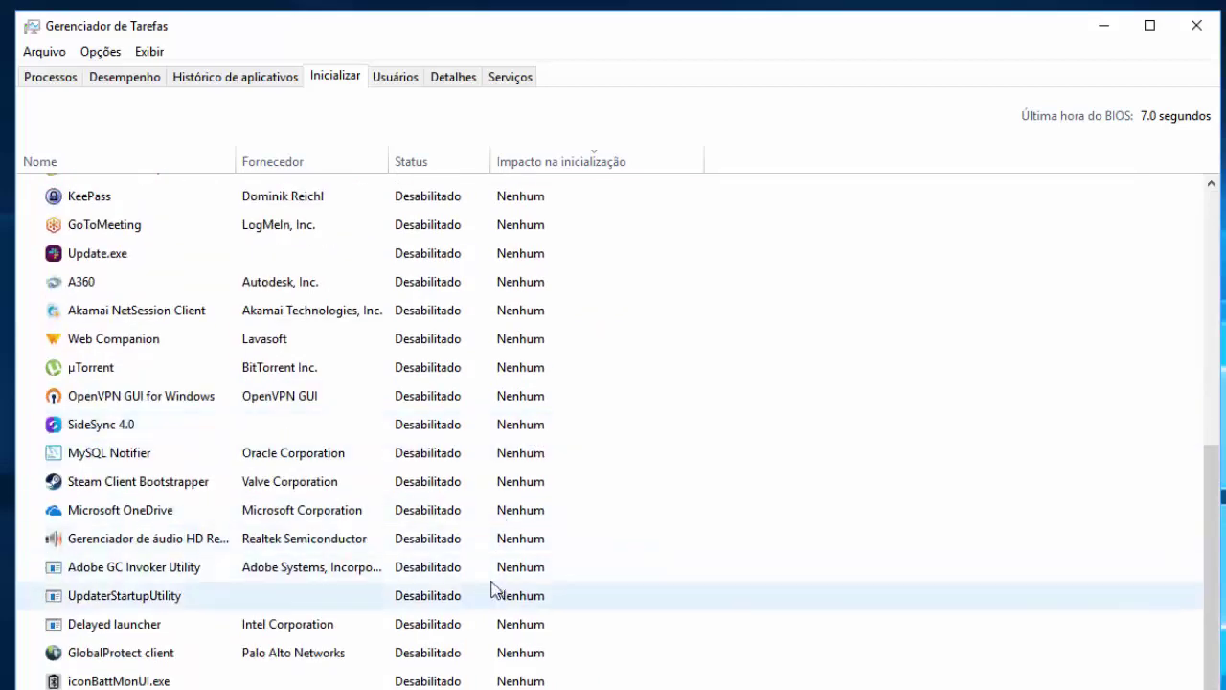
{"action": "scroll", "coordinate": [490, 582], "scroll_direction": "up", "scroll_amount": 6}
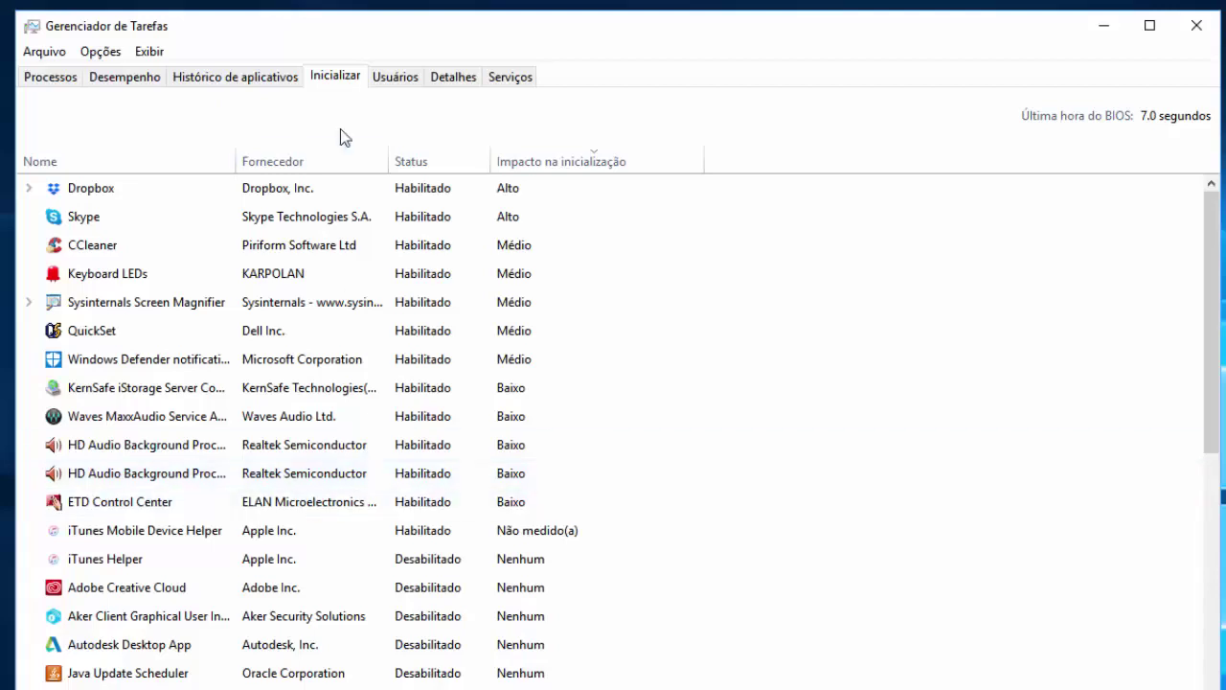
Step: View the resource usage per user, and inspect the first processes down to AGMService.exe in the detailed process list
{"action": "left_click", "coordinate": [396, 83]}
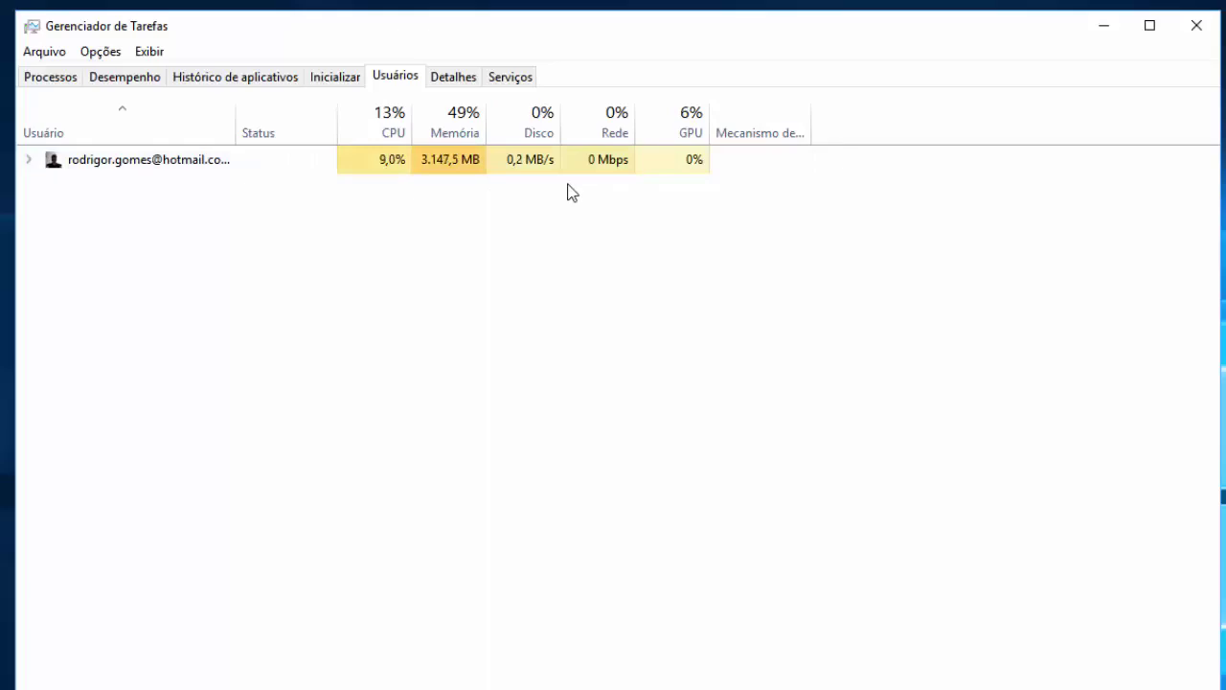
{"action": "left_click", "coordinate": [456, 82]}
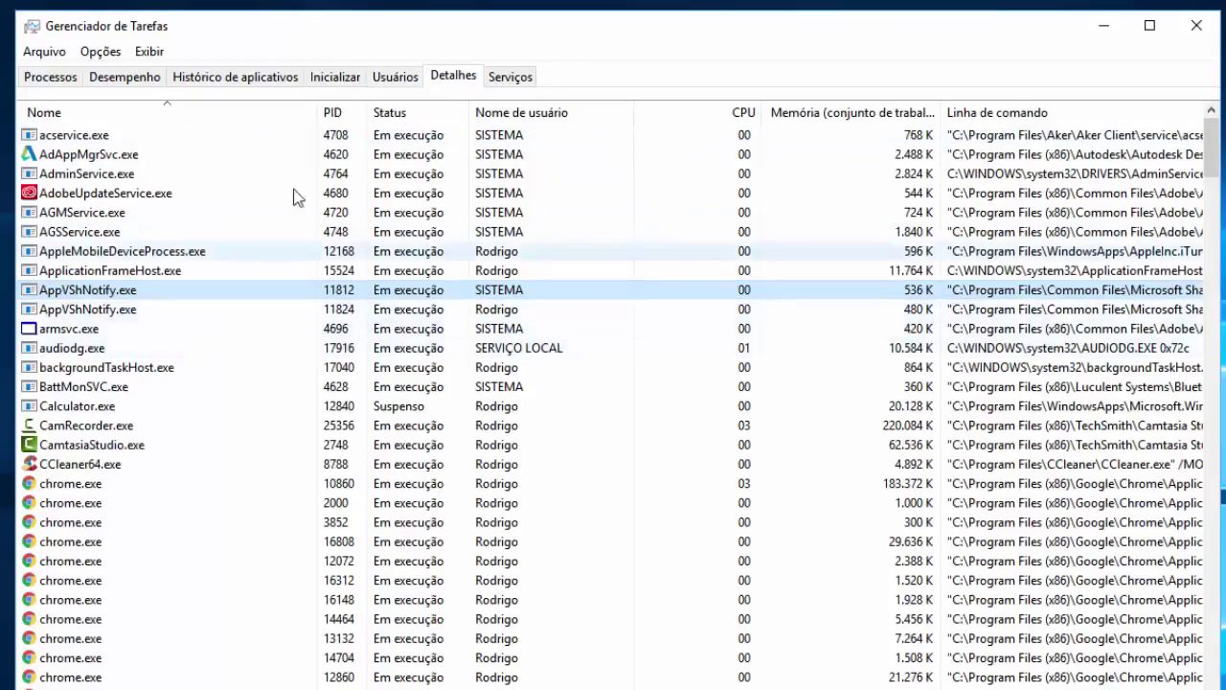
{"action": "left_click", "coordinate": [141, 135]}
{"action": "left_click", "coordinate": [135, 156]}
{"action": "left_click", "coordinate": [125, 174]}
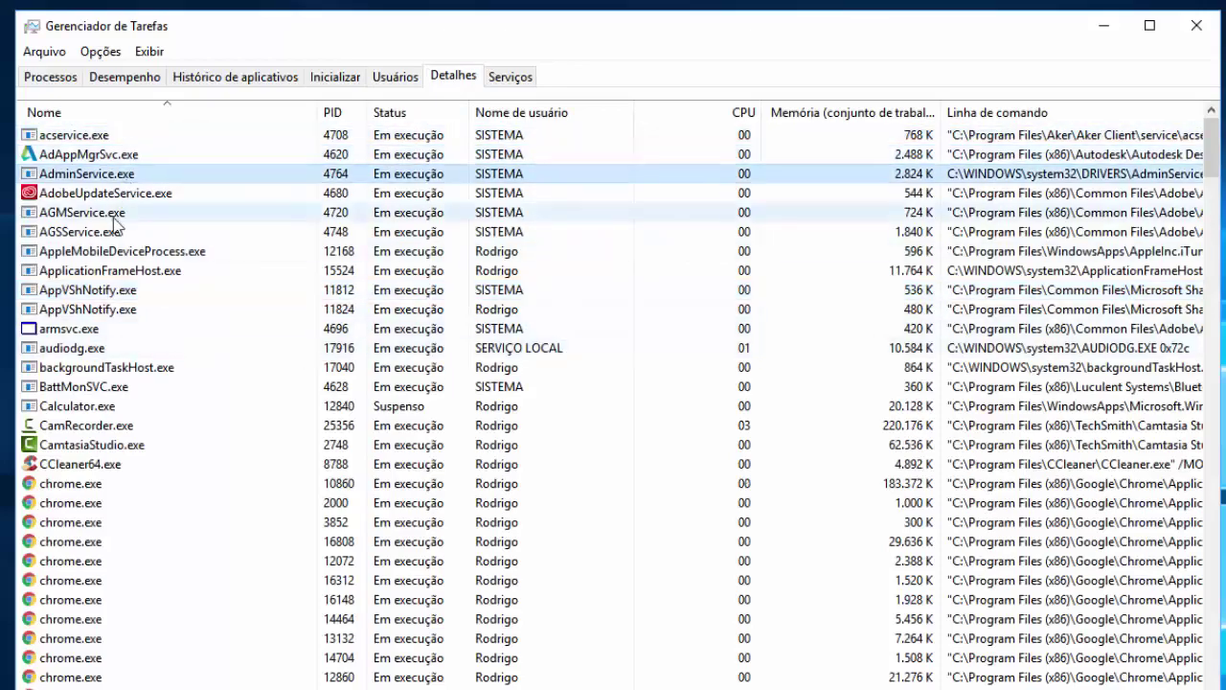
{"action": "left_click", "coordinate": [112, 215]}
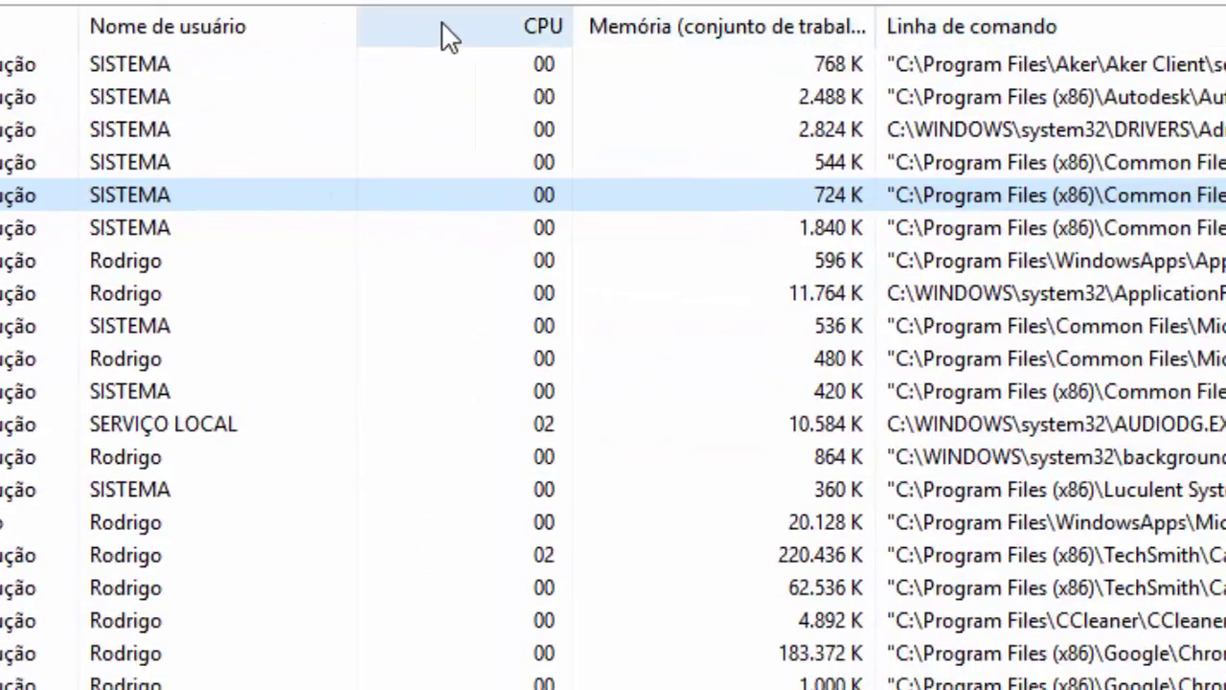
Step: Add the ID da Sessão column to the detailed process list and review the session IDs of the processes
{"action": "right_click", "coordinate": [706, 63]}
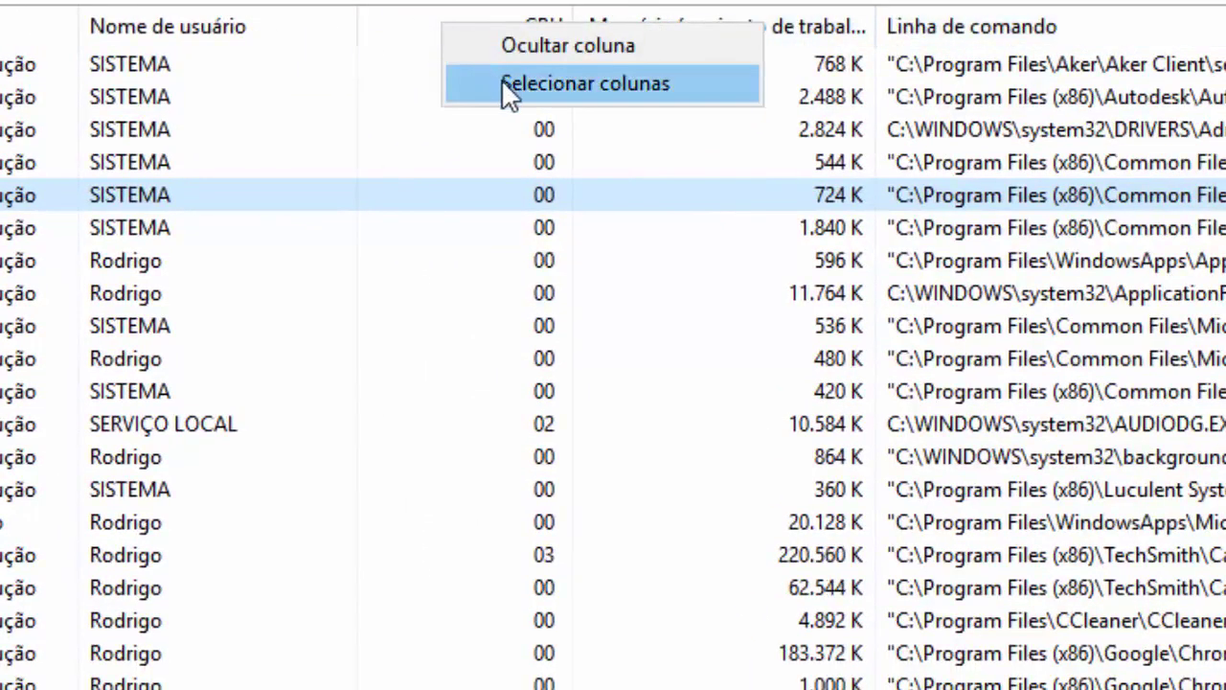
{"action": "left_click", "coordinate": [589, 84]}
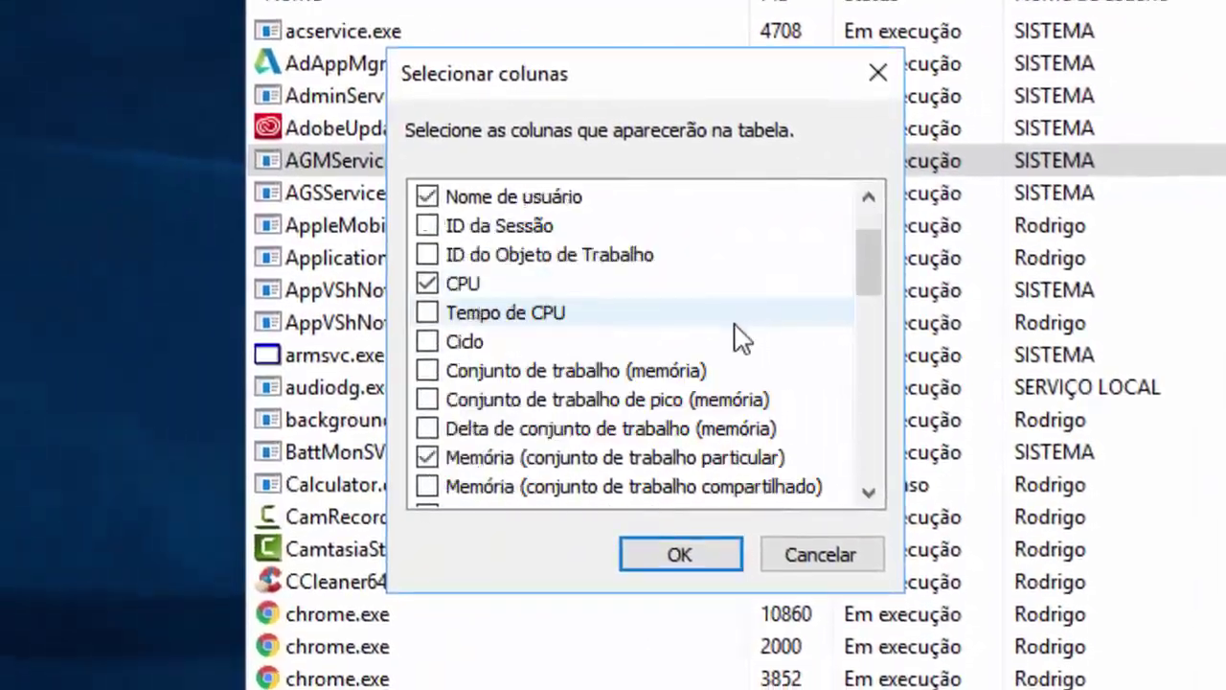
{"action": "scroll", "coordinate": [728, 337], "scroll_direction": "down", "scroll_amount": 5}
{"action": "scroll", "coordinate": [723, 345], "scroll_direction": "down", "scroll_amount": 5}
{"action": "scroll", "coordinate": [753, 362], "scroll_direction": "up", "scroll_amount": 11}
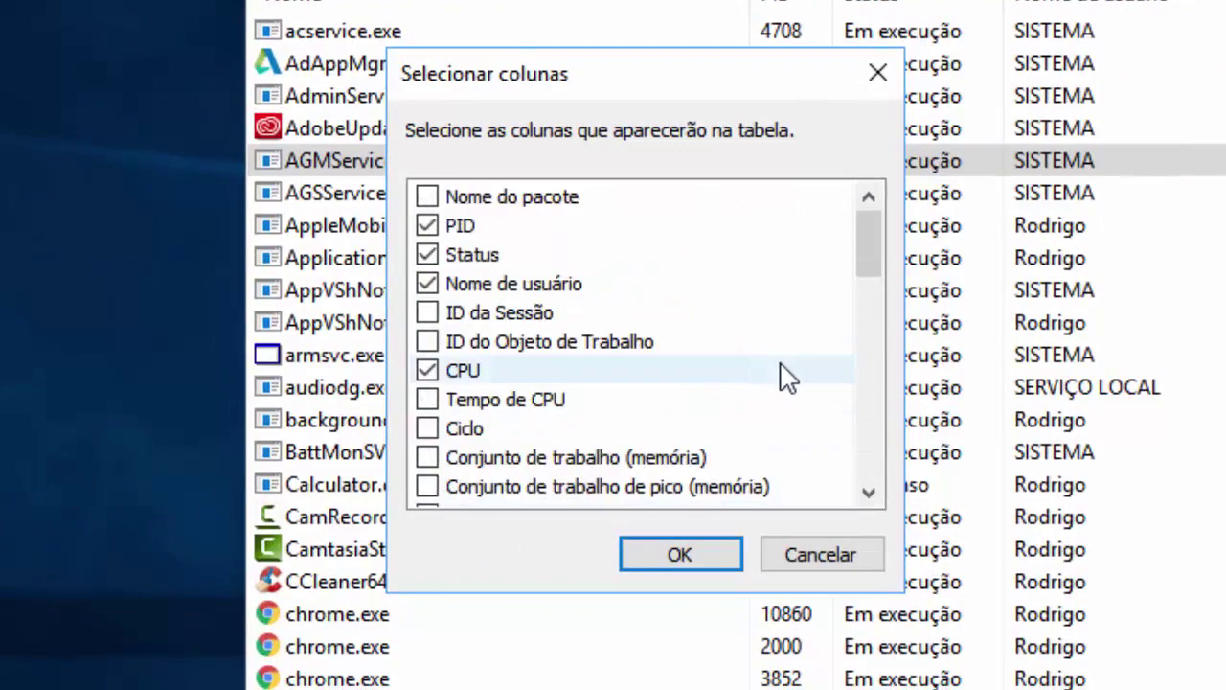
{"action": "left_click", "coordinate": [431, 315]}
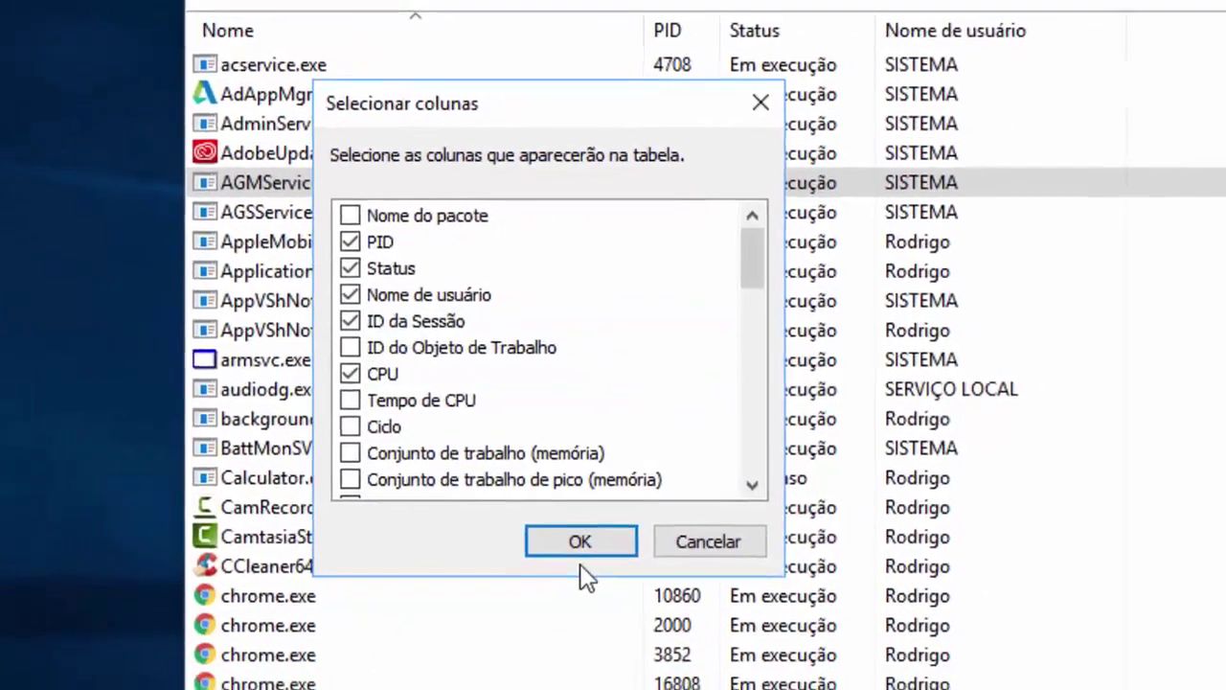
{"action": "left_click", "coordinate": [680, 555]}
{"action": "scroll", "coordinate": [949, 465], "scroll_direction": "down", "scroll_amount": 15}
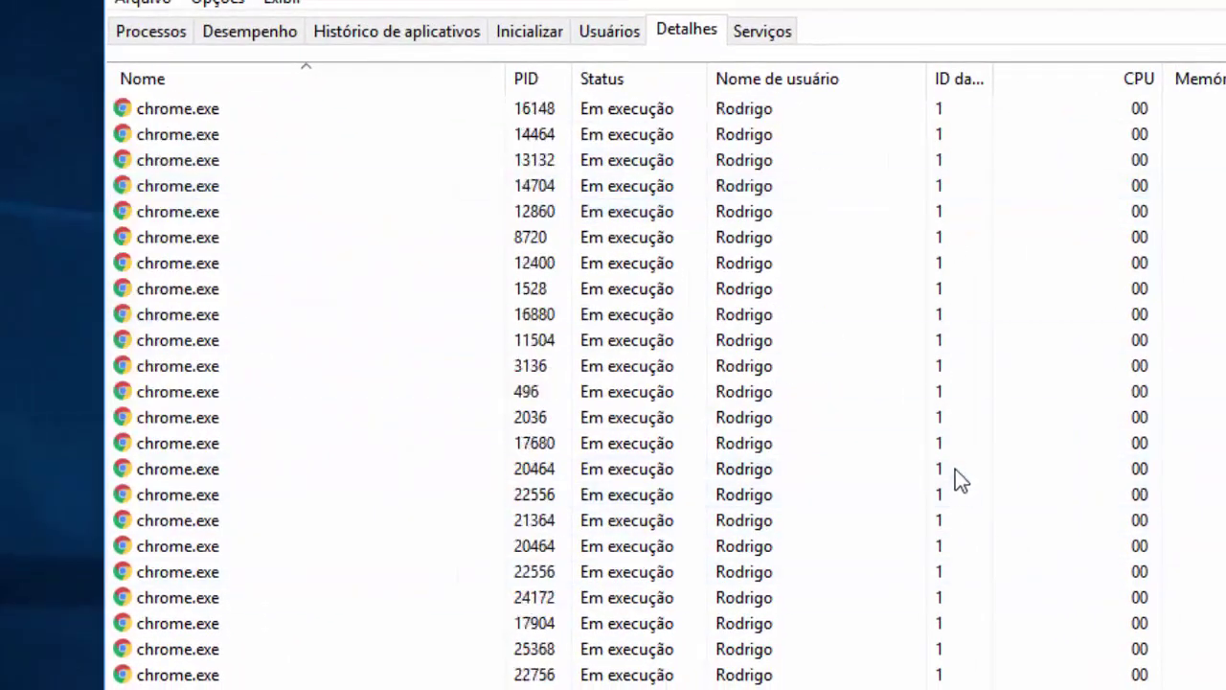
{"action": "scroll", "coordinate": [953, 459], "scroll_direction": "down", "scroll_amount": 17}
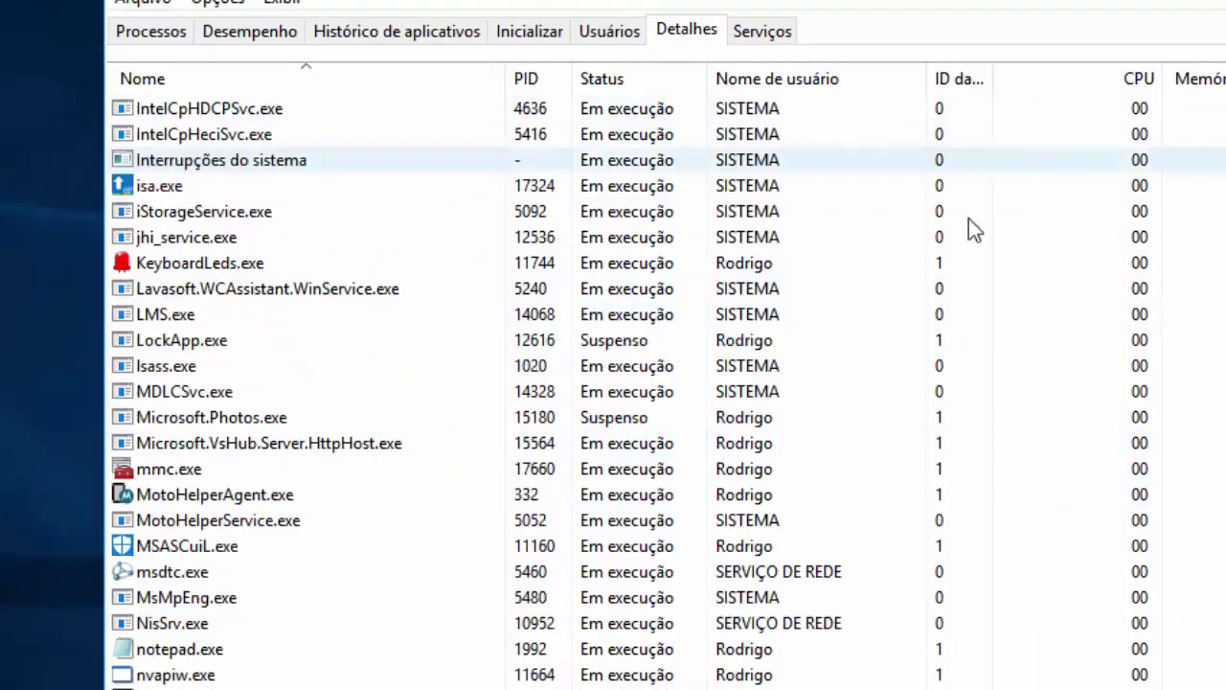
Step: Browse the other available process columns, tick Memória (conjunto de trabalho compartilhado), discard the selection, and look across the existing columns
{"action": "right_click", "coordinate": [950, 81]}
{"action": "left_click", "coordinate": [1031, 120]}
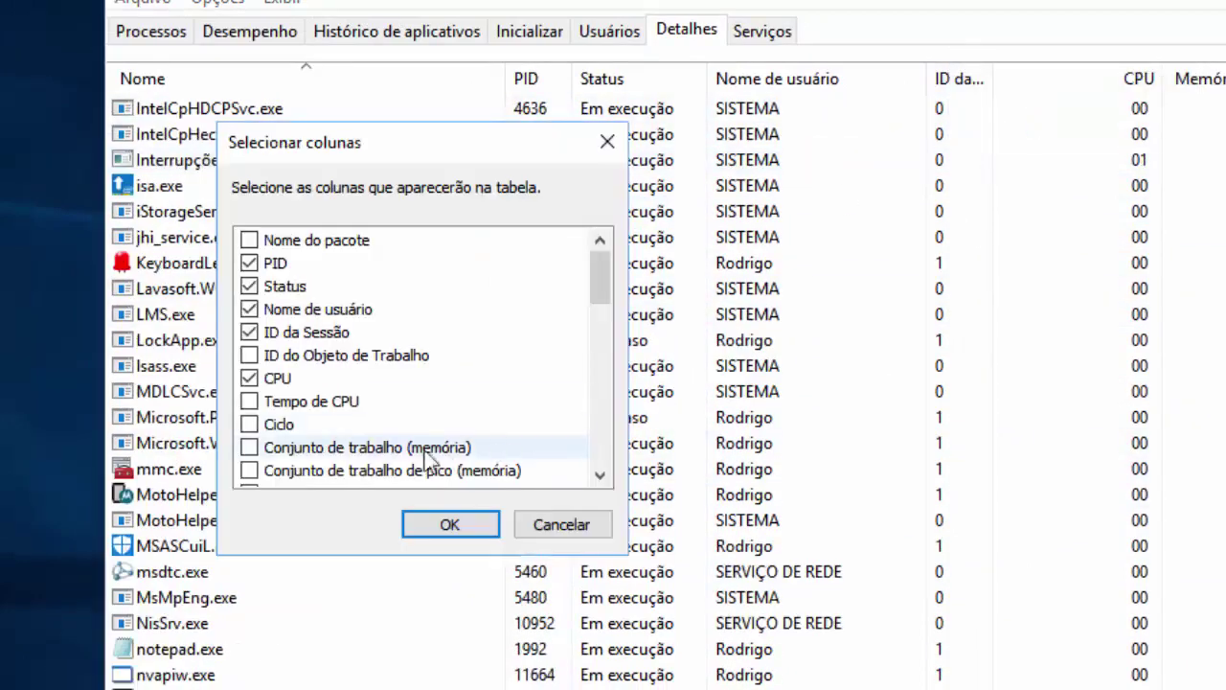
{"action": "scroll", "coordinate": [406, 455], "scroll_direction": "down", "scroll_amount": 5}
{"action": "scroll", "coordinate": [359, 446], "scroll_direction": "up", "scroll_amount": 2}
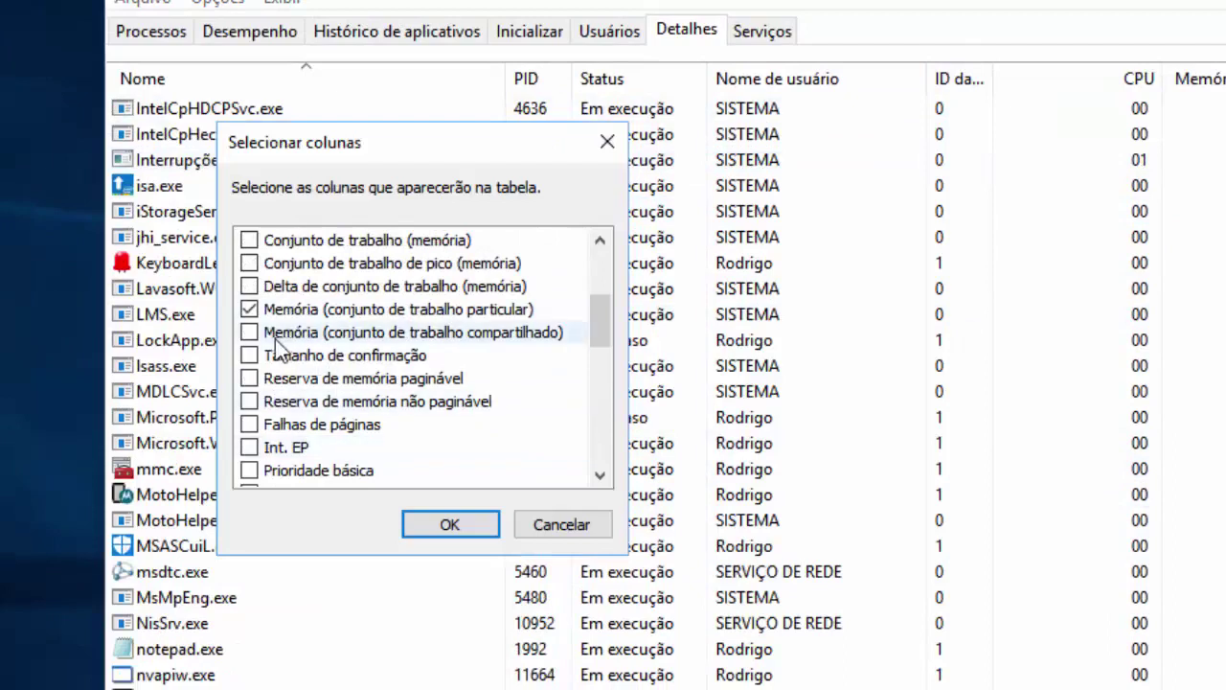
{"action": "left_click", "coordinate": [250, 332]}
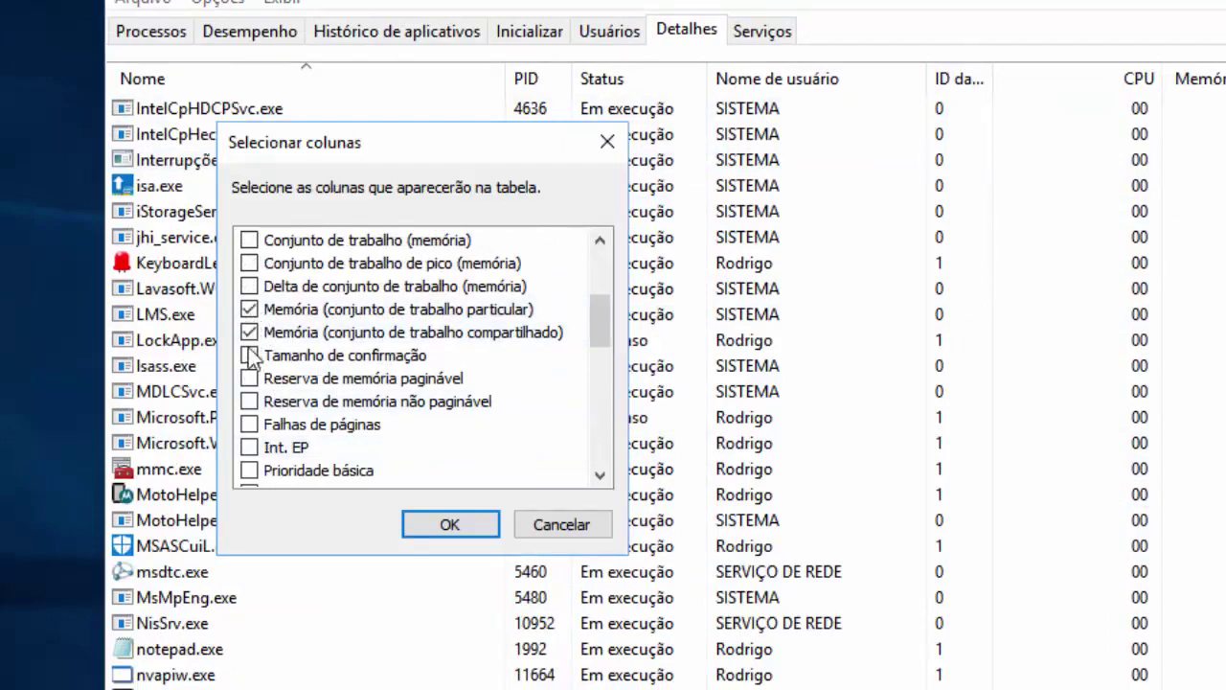
{"action": "scroll", "coordinate": [257, 362], "scroll_direction": "up", "scroll_amount": 3}
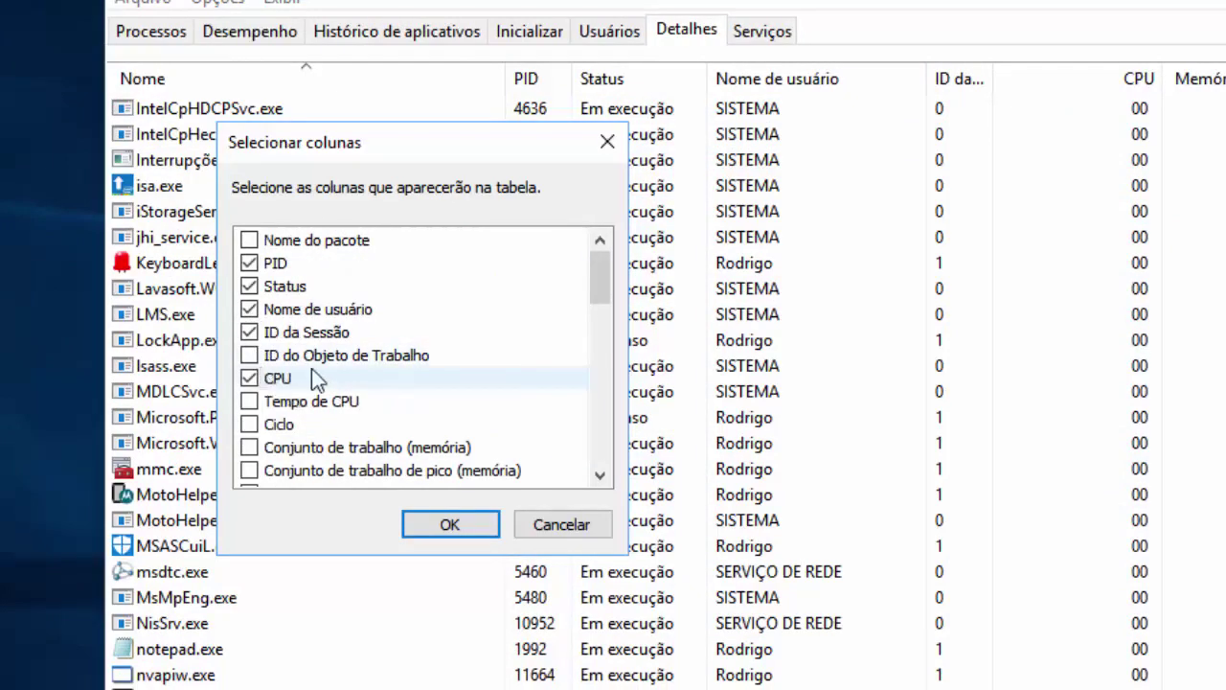
{"action": "scroll", "coordinate": [370, 351], "scroll_direction": "down", "scroll_amount": 10}
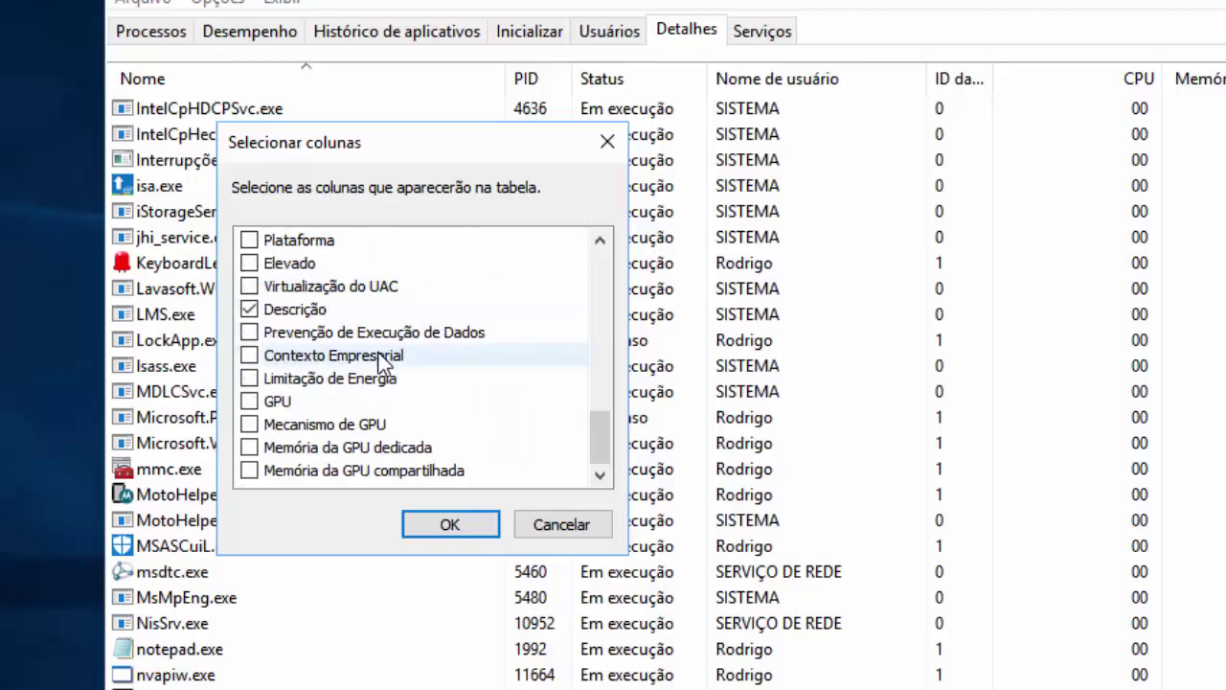
{"action": "left_click", "coordinate": [572, 527]}
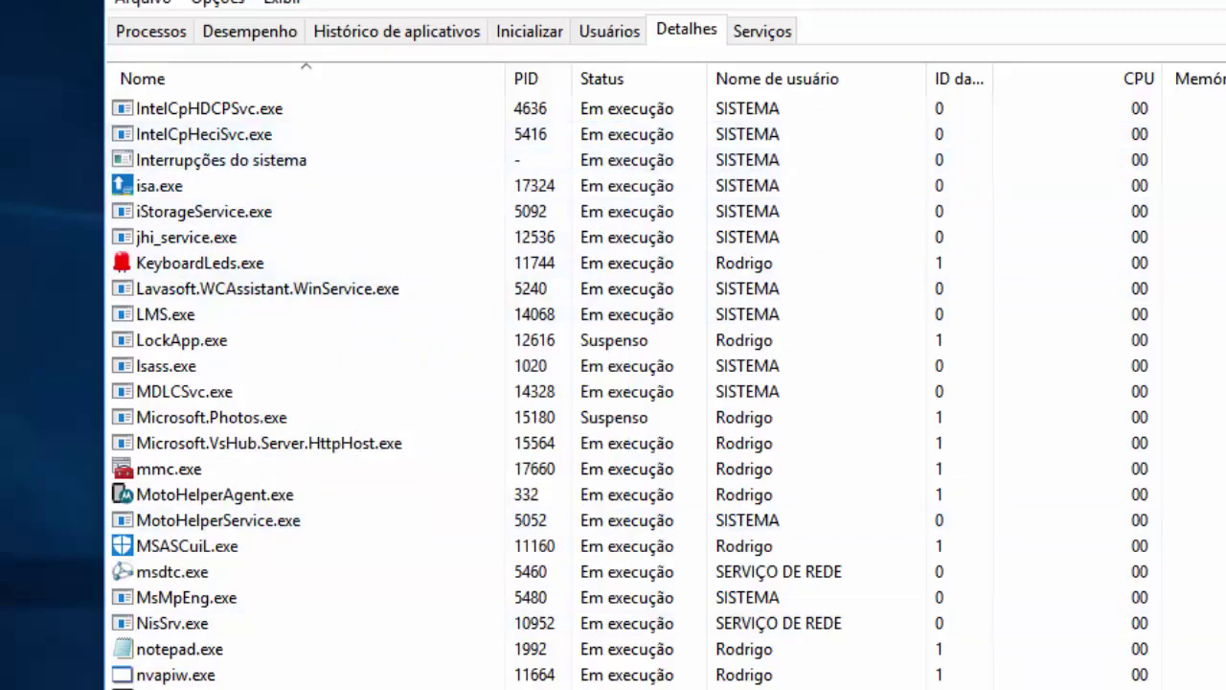
{"action": "scroll", "coordinate": [682, 219], "scroll_direction": "right", "scroll_amount": 10}
{"action": "scroll", "coordinate": [682, 219], "scroll_direction": "left", "scroll_amount": 10}
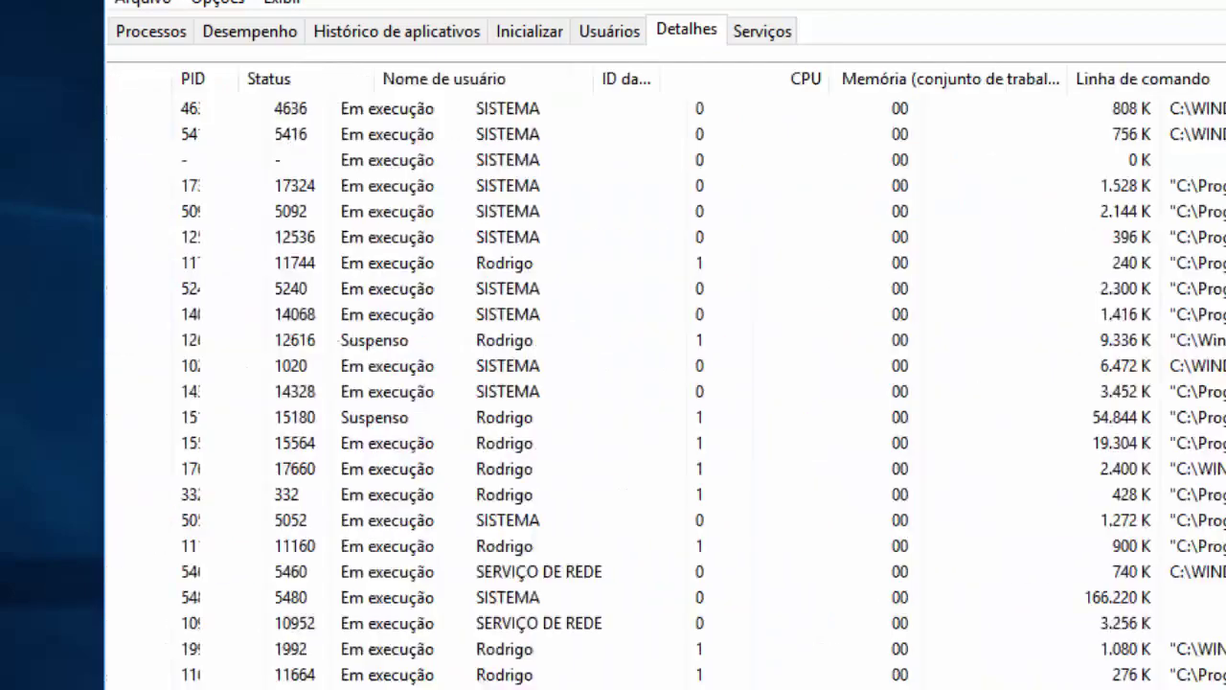
Step: Show the list of services, widen the Nome column to fit the full service names, and skim the list
{"action": "left_click", "coordinate": [776, 40]}
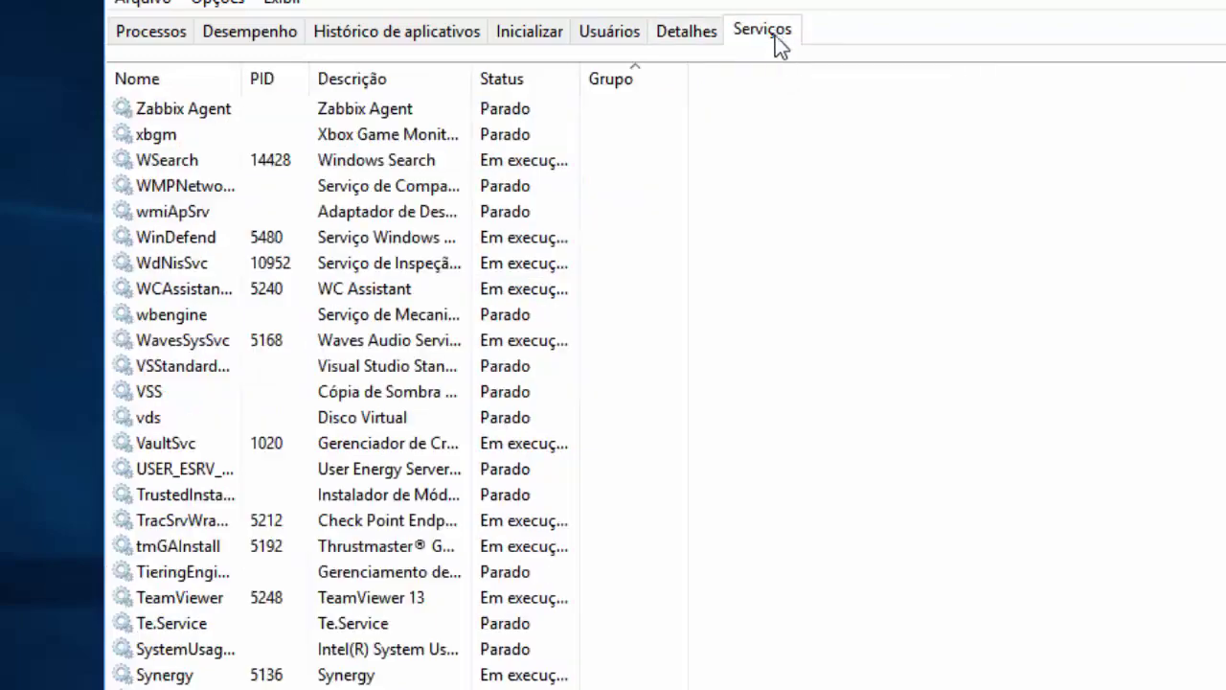
{"action": "left_click_drag", "start_coordinate": [240, 83], "coordinate": [697, 157]}
{"action": "scroll", "coordinate": [613, 383], "scroll_direction": "down", "scroll_amount": 20}
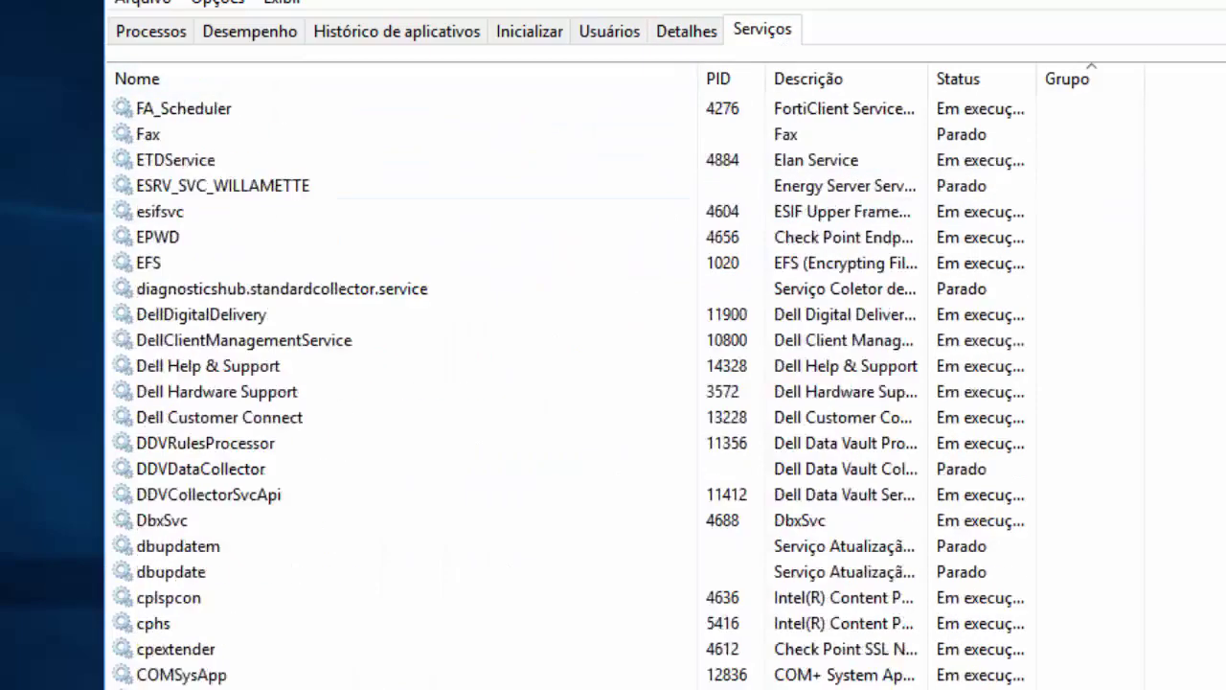
{"action": "scroll", "coordinate": [613, 383], "scroll_direction": "up", "scroll_amount": 15}
{"action": "scroll", "coordinate": [614, 383], "scroll_direction": "up", "scroll_amount": 10}
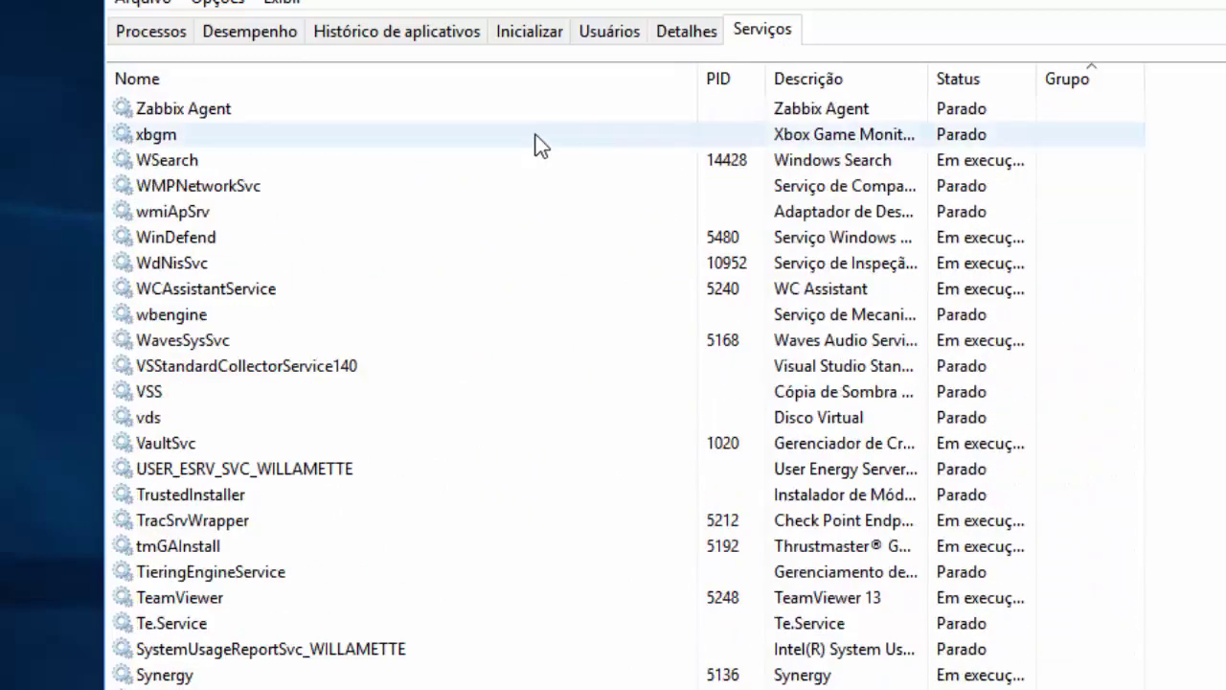
Step: Inspect the process IDs of the WSearch, WinDefend and WdNisSvc services
{"action": "left_click", "coordinate": [737, 171]}
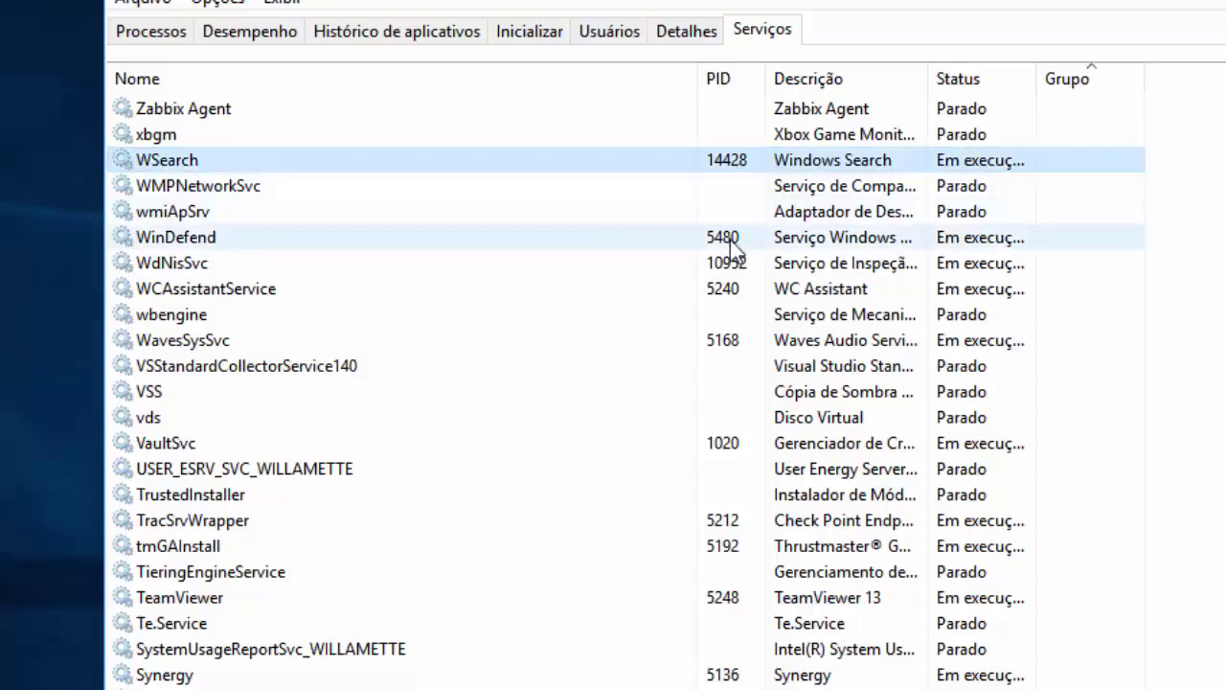
{"action": "left_click", "coordinate": [733, 241]}
{"action": "left_click", "coordinate": [733, 268]}
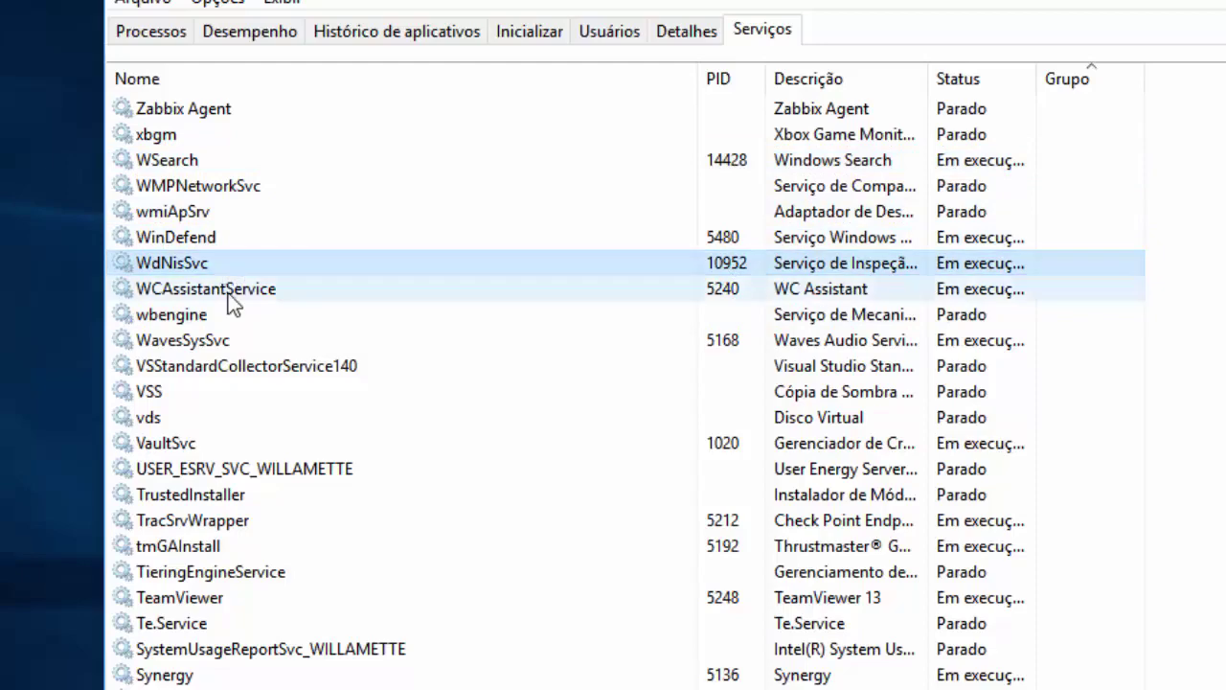
Step: Look further through the services, examining SgrmBroker and the SQL Server services MSSQL$SQL14E and MSSQL$SQL16
{"action": "scroll", "coordinate": [380, 446], "scroll_direction": "down", "scroll_amount": 1}
{"action": "scroll", "coordinate": [380, 446], "scroll_direction": "down", "scroll_amount": 3}
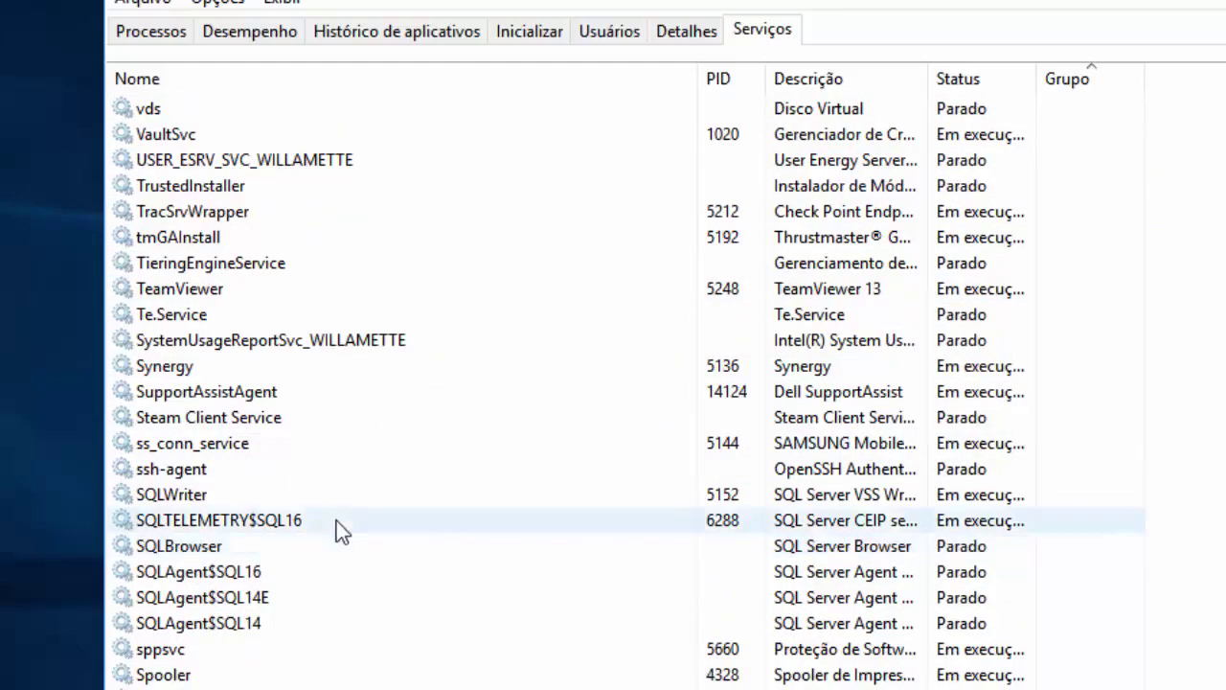
{"action": "scroll", "coordinate": [460, 501], "scroll_direction": "down", "scroll_amount": 4}
{"action": "left_click", "coordinate": [199, 448]}
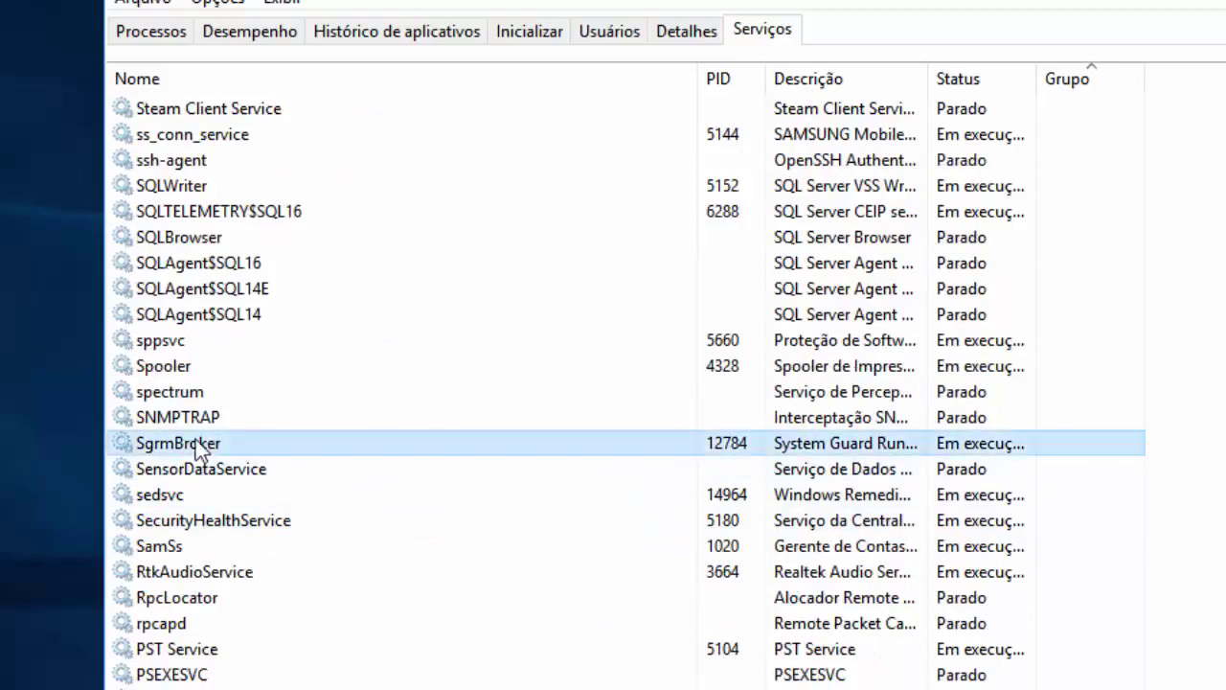
{"action": "scroll", "coordinate": [307, 477], "scroll_direction": "down", "scroll_amount": 6}
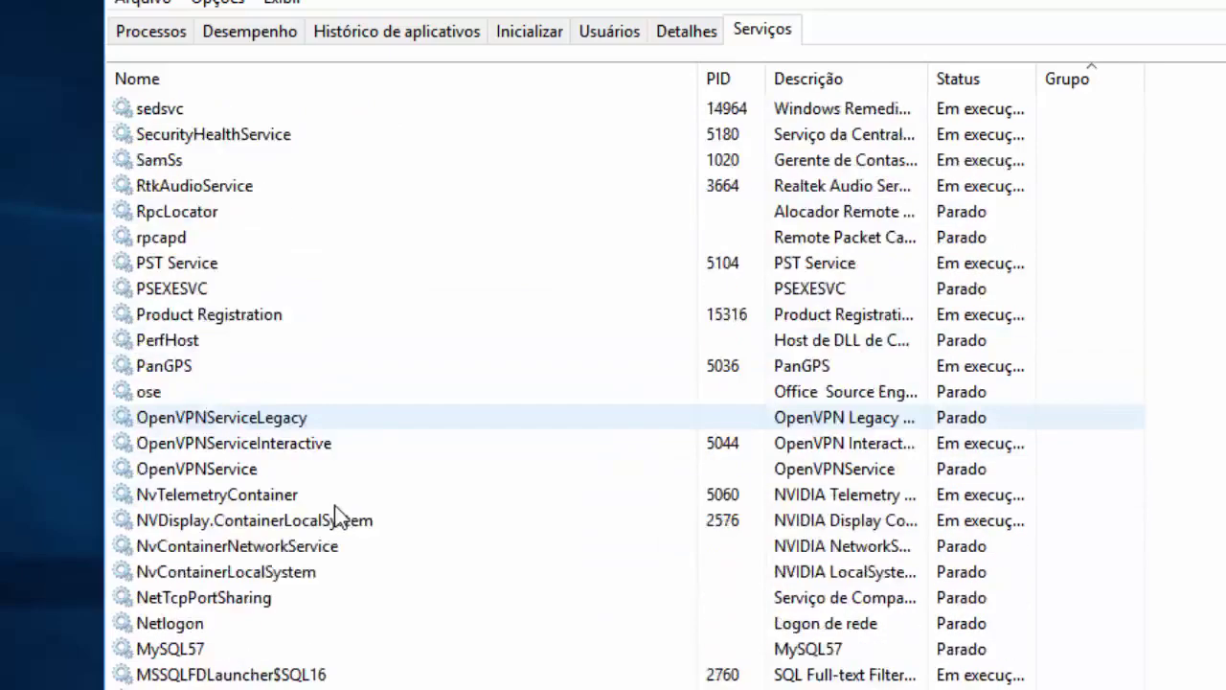
{"action": "scroll", "coordinate": [395, 587], "scroll_direction": "down", "scroll_amount": 3}
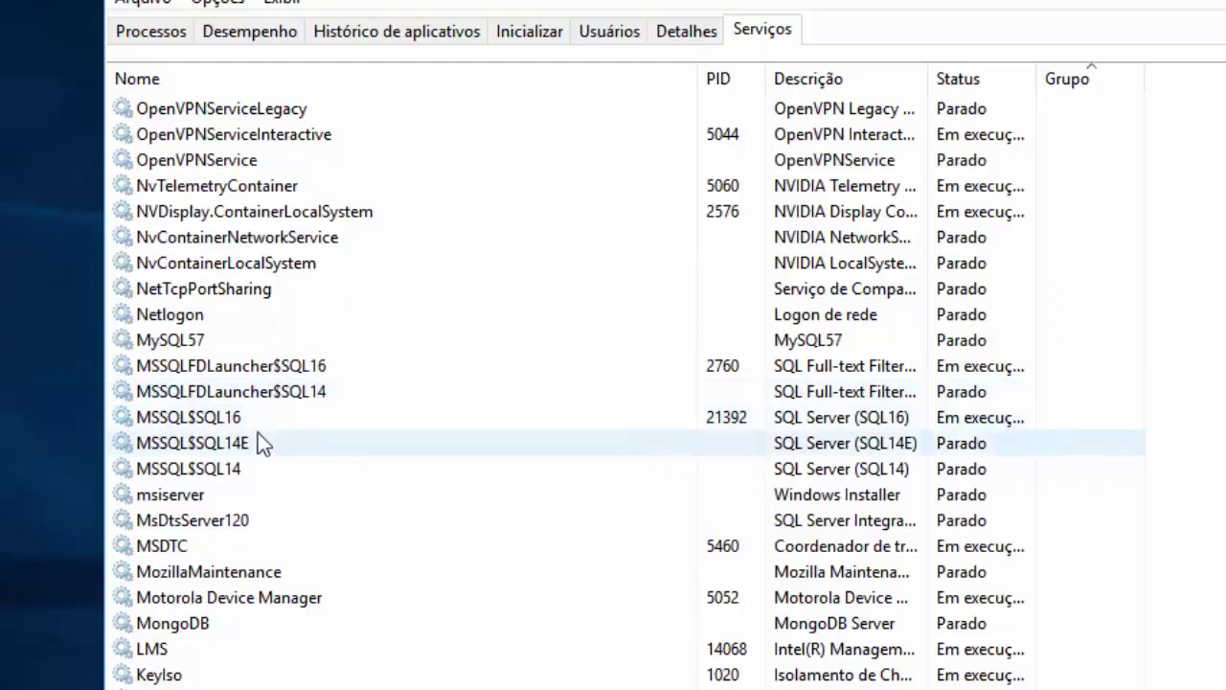
{"action": "left_click", "coordinate": [239, 467]}
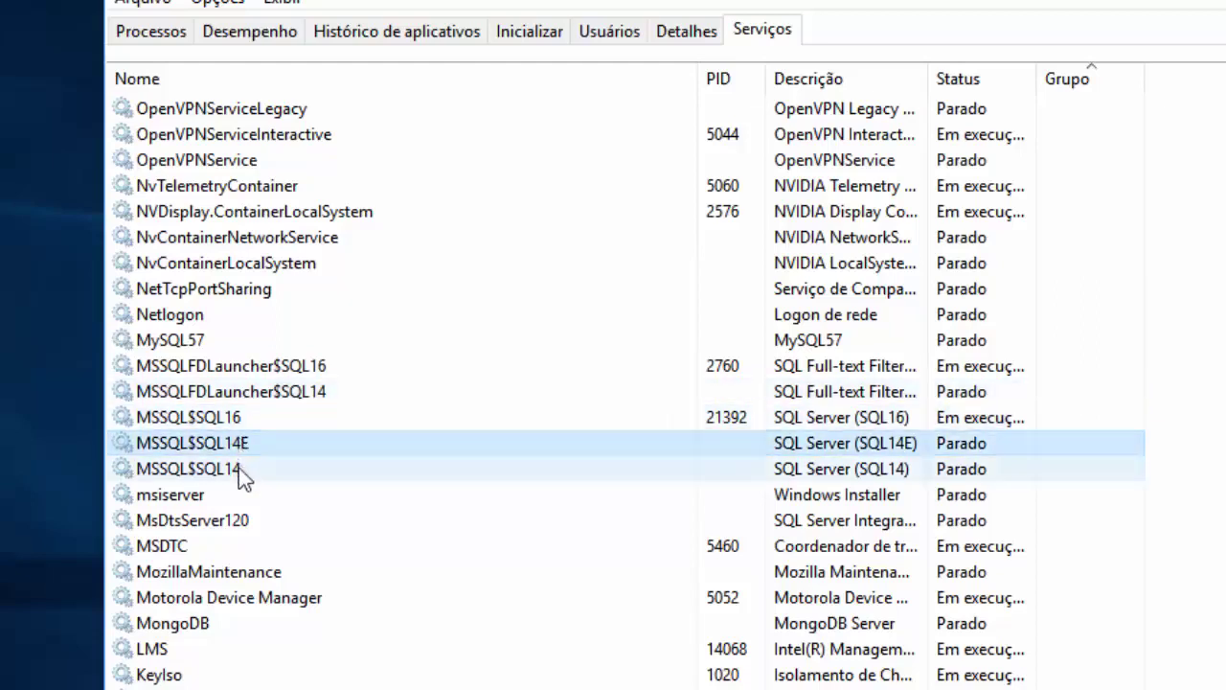
{"action": "left_click", "coordinate": [235, 423]}
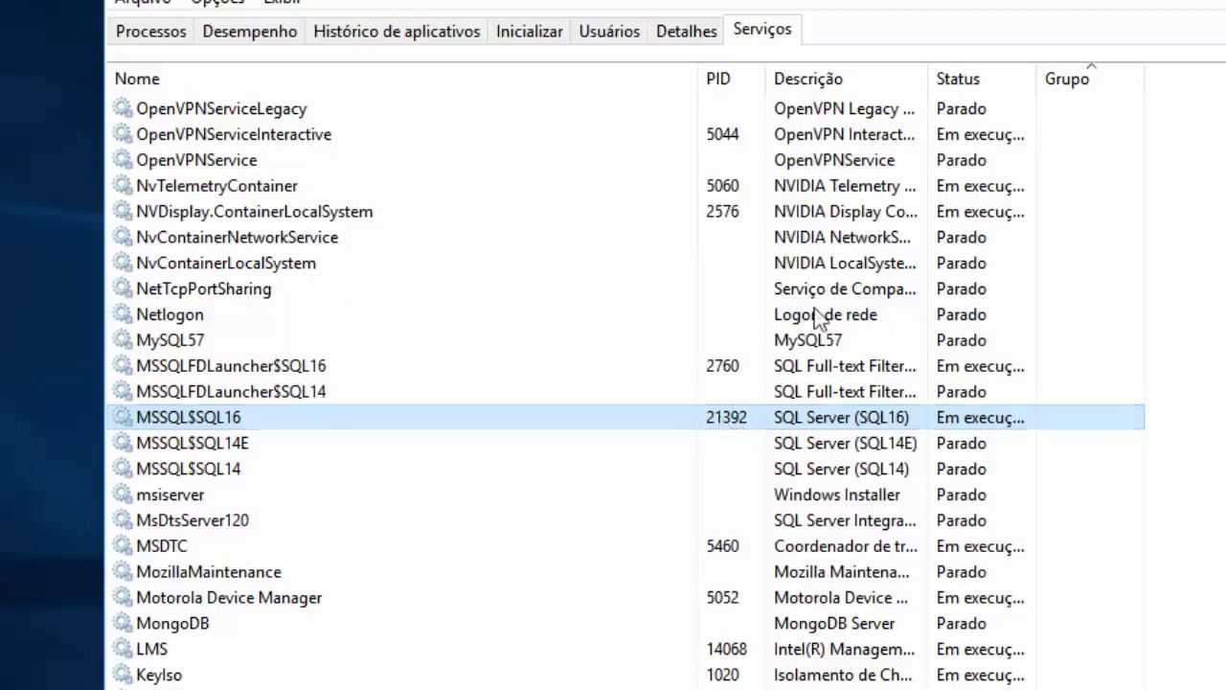
Step: Show the detailed process list, and launch the Windows PowerShell desktop application
{"action": "left_click", "coordinate": [682, 35]}
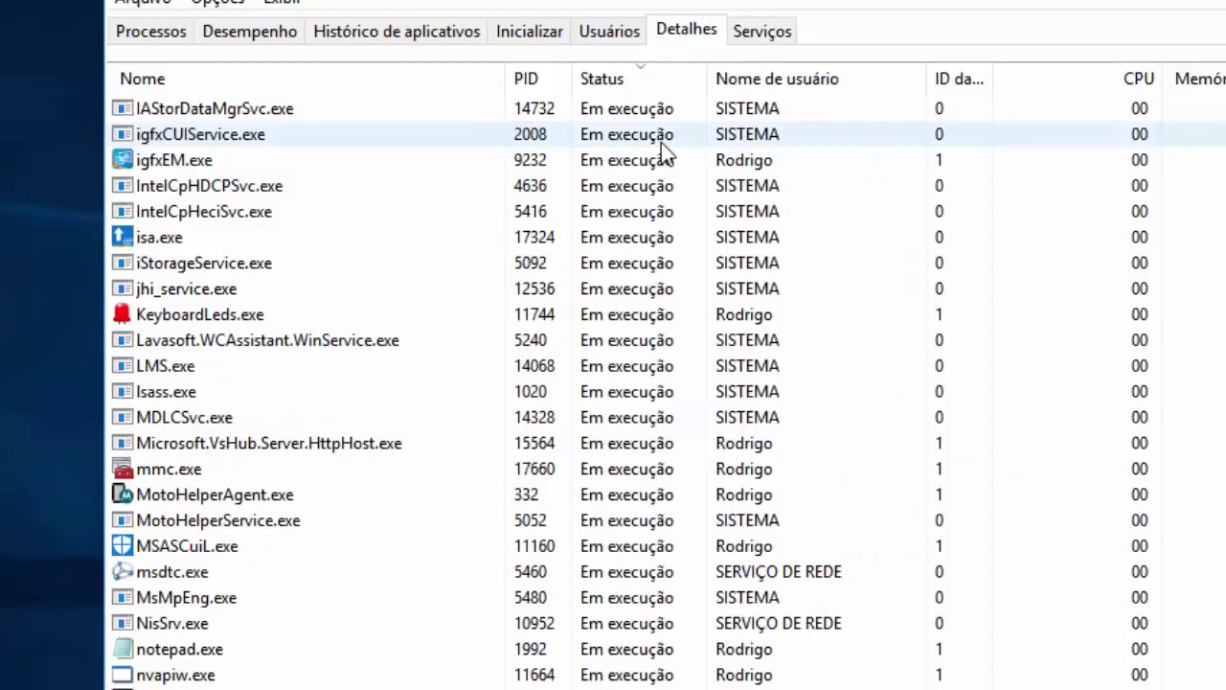
{"action": "key", "text": "super"}
{"action": "type", "text": "powershell"}
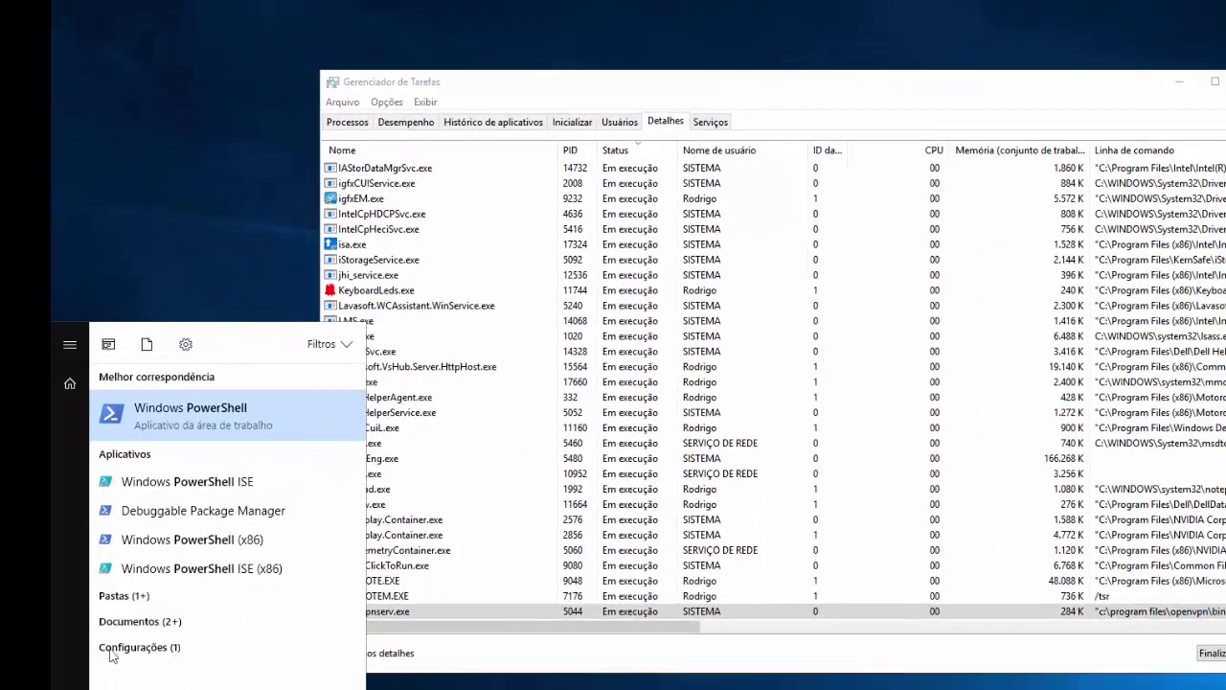
{"action": "left_click", "coordinate": [257, 412]}
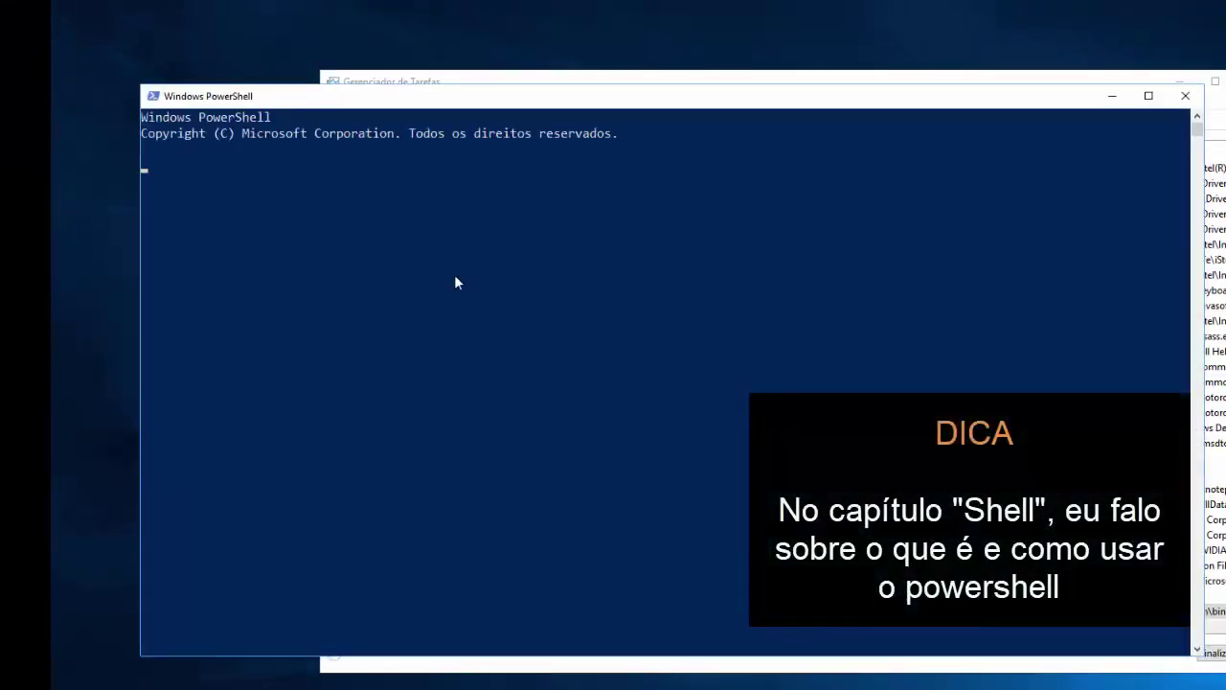
Step: Run the endless loop while($true){} in PowerShell to generate a constant processor load
{"action": "type", "text": "while($true"}
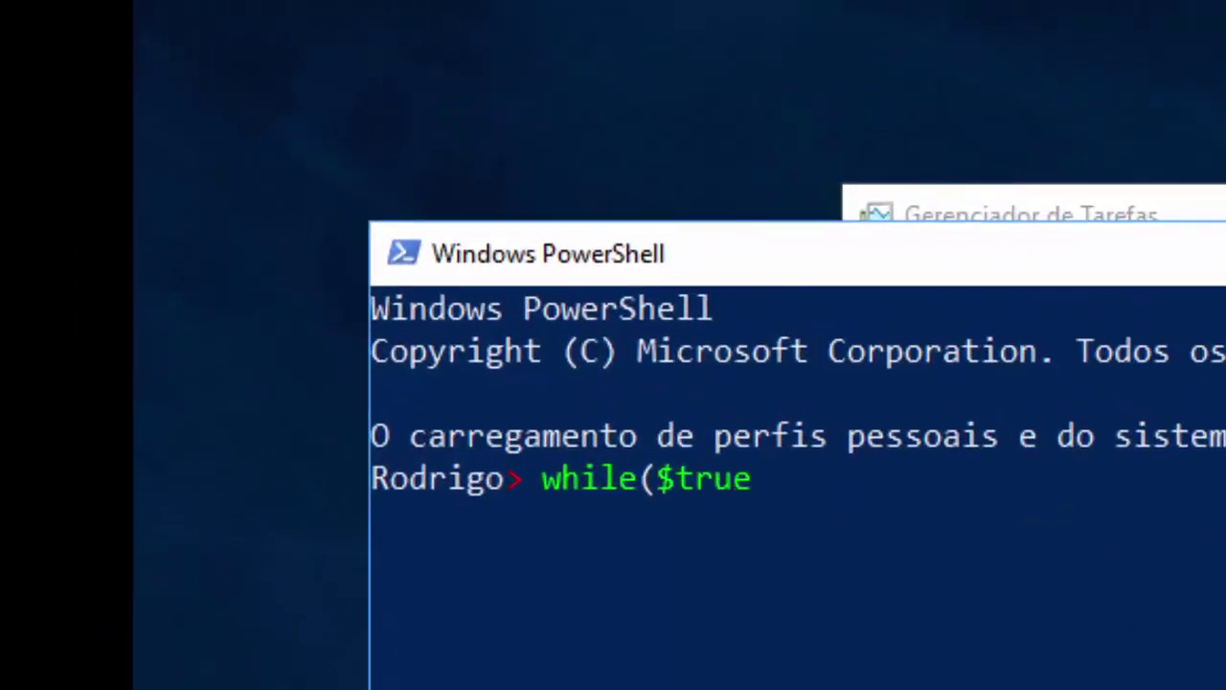
{"action": "type", "text": "_)"}
{"action": "key", "text": "BackSpace"}
{"action": "type", "text": ")"}
{"action": "key", "text": "Left"}
{"action": "key", "text": "BackSpace"}
{"action": "key", "text": "Right"}
{"action": "type", "text": "{}"}
{"action": "key", "text": "Return"}
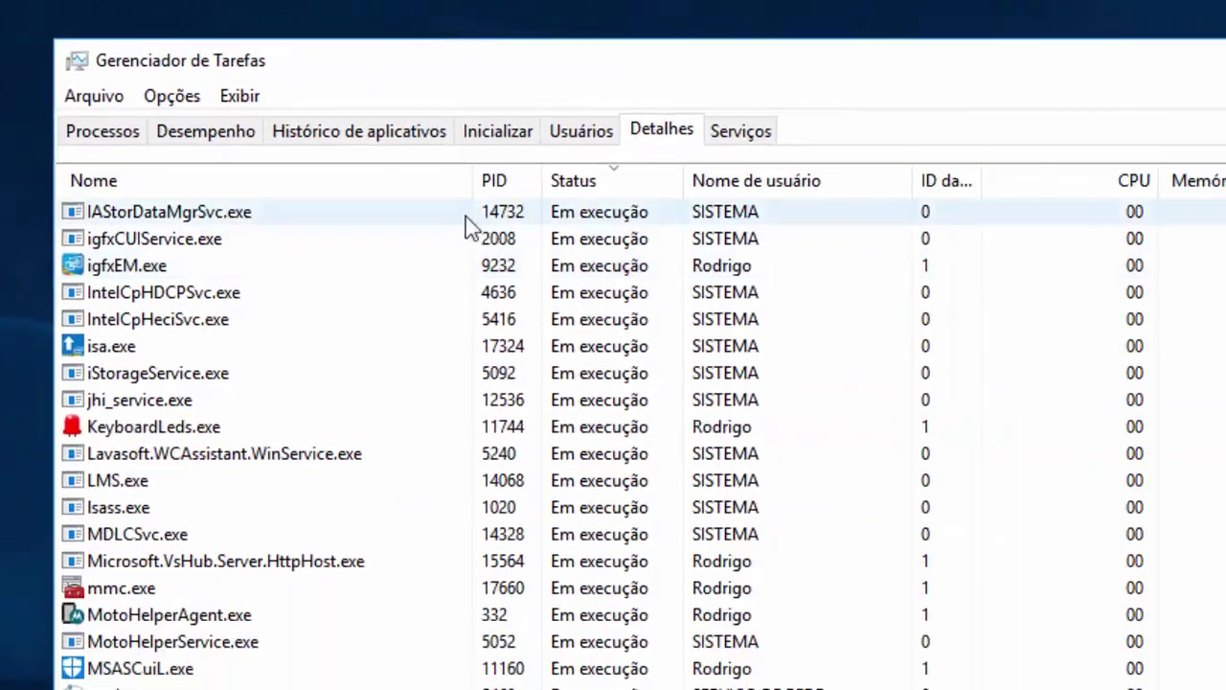
Step: Return to Task Manager, find powershell.exe in the detailed process list, and end that process, confirming its termination
{"action": "scroll", "coordinate": [457, 560], "scroll_direction": "up", "scroll_amount": 7}
{"action": "scroll", "coordinate": [457, 561], "scroll_direction": "up", "scroll_amount": 15}
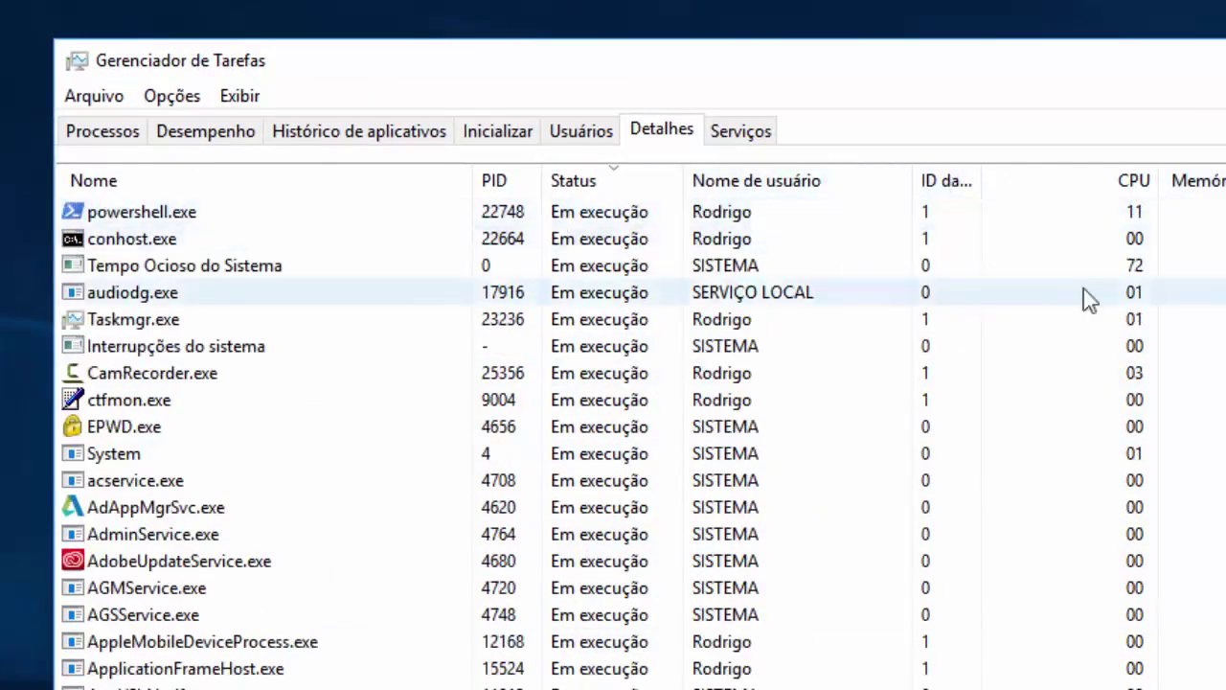
{"action": "left_click", "coordinate": [211, 213]}
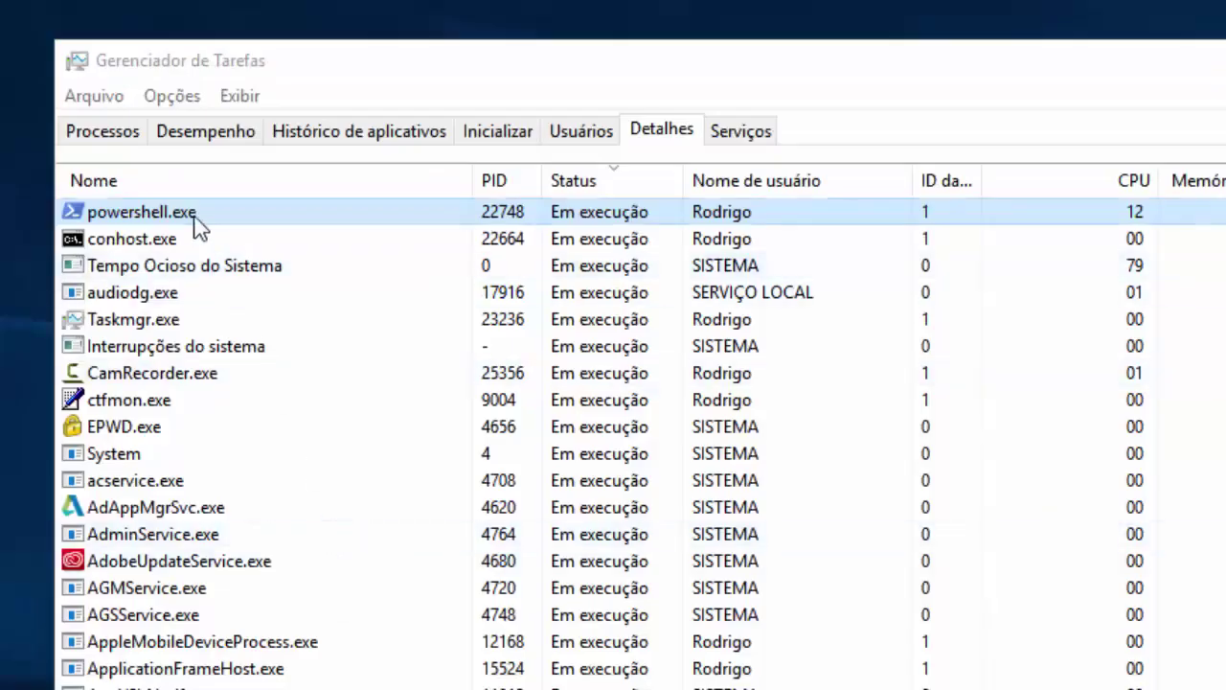
{"action": "left_click", "coordinate": [196, 223]}
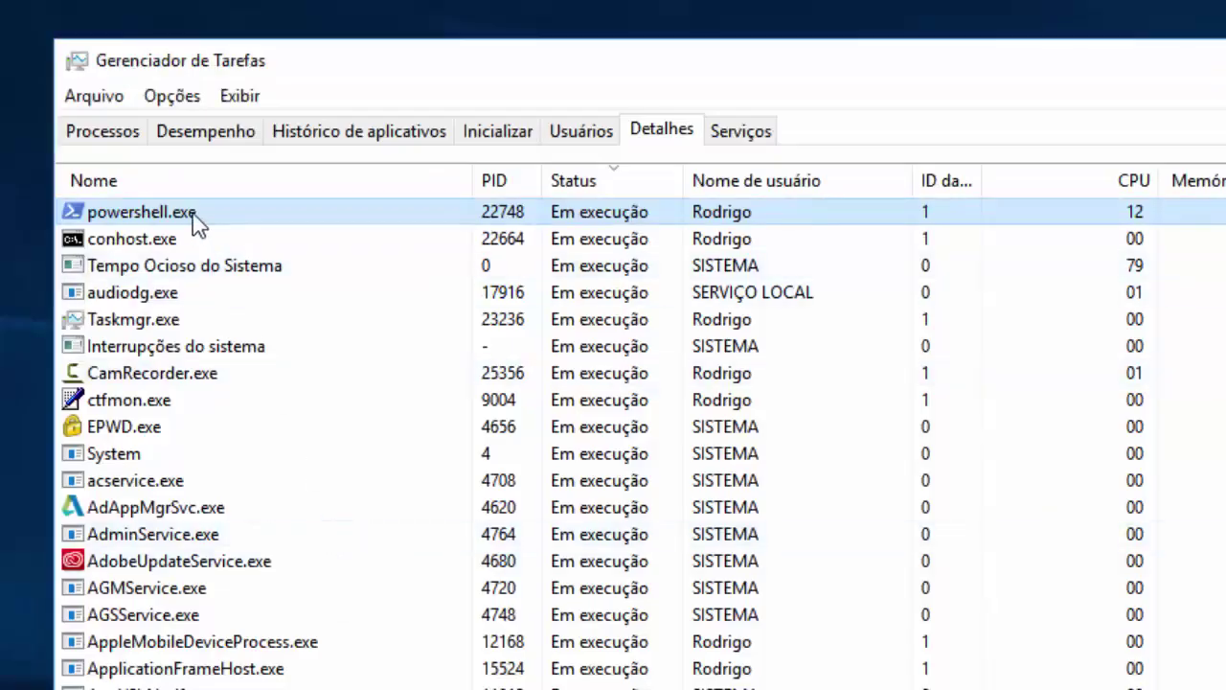
{"action": "right_click", "coordinate": [194, 213]}
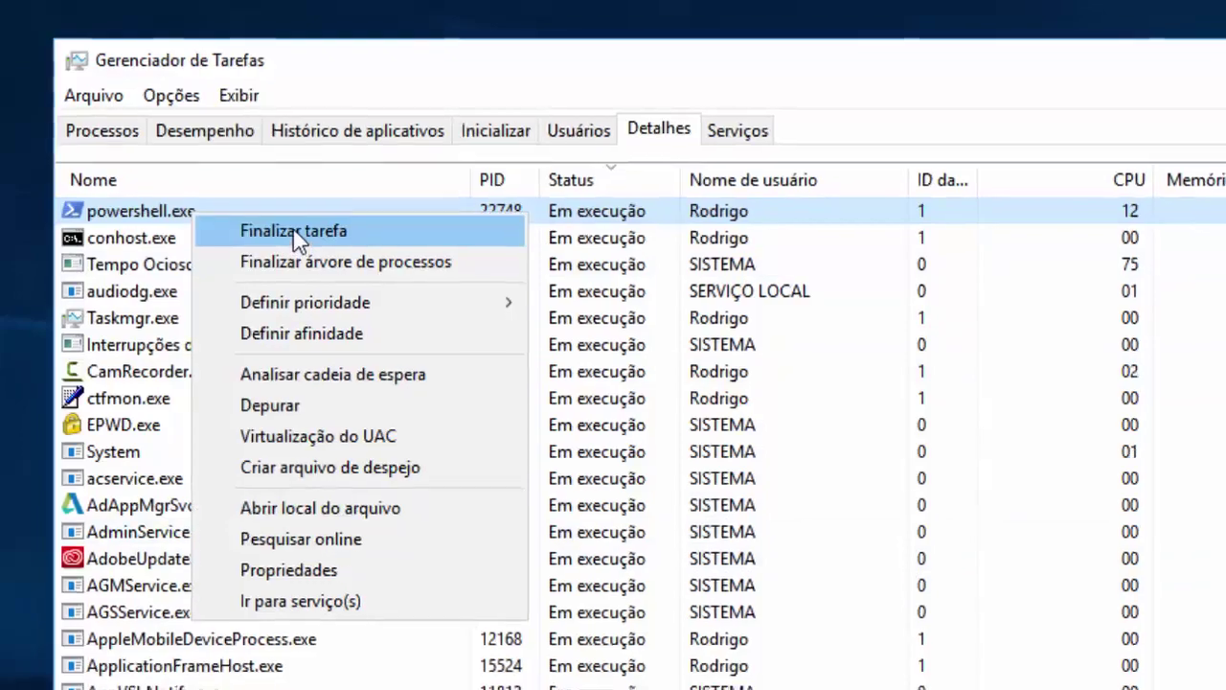
{"action": "left_click", "coordinate": [293, 233]}
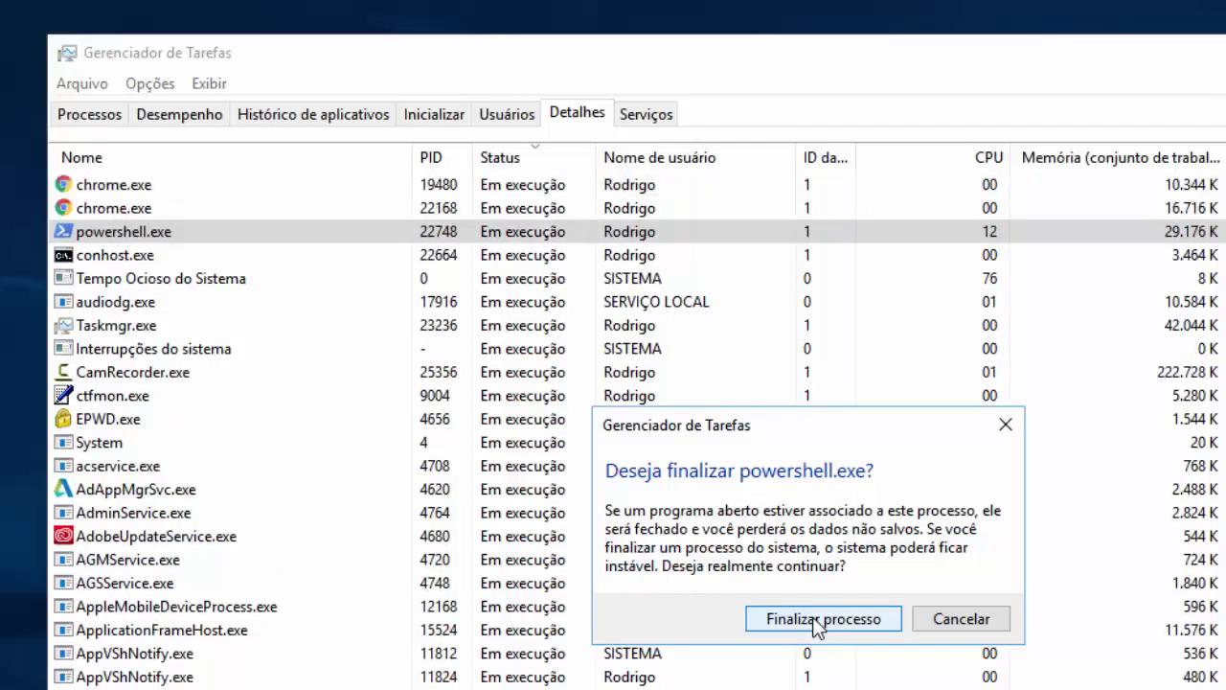
{"action": "left_click", "coordinate": [816, 620]}
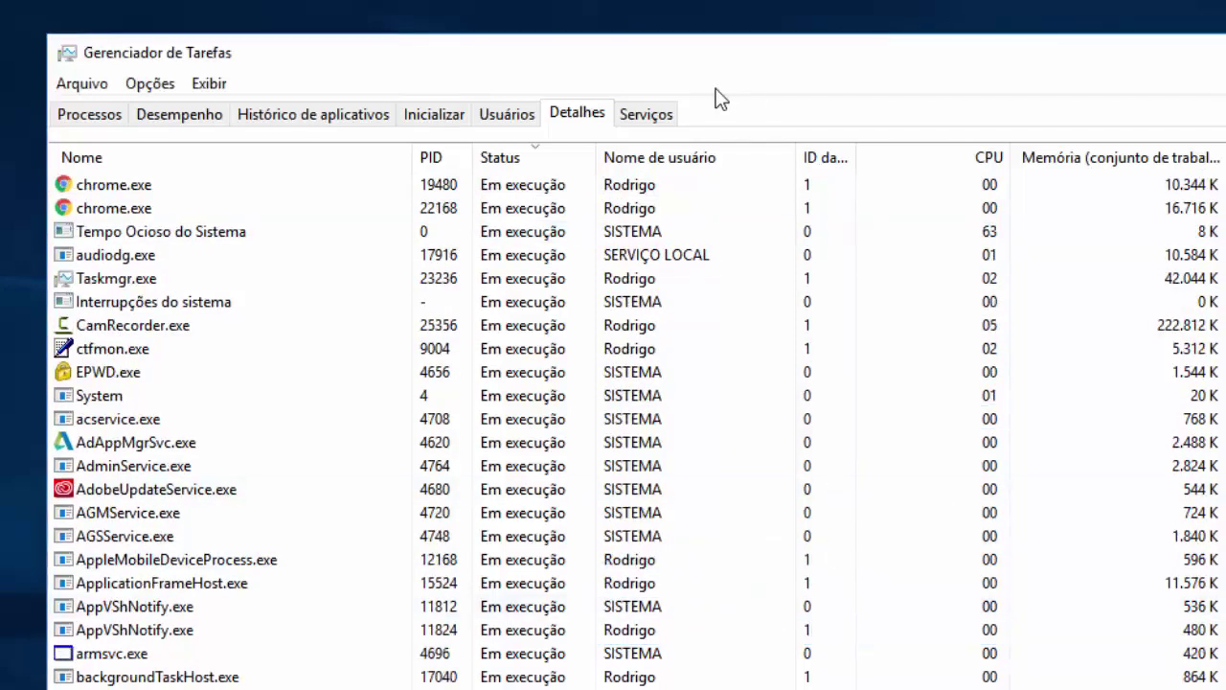